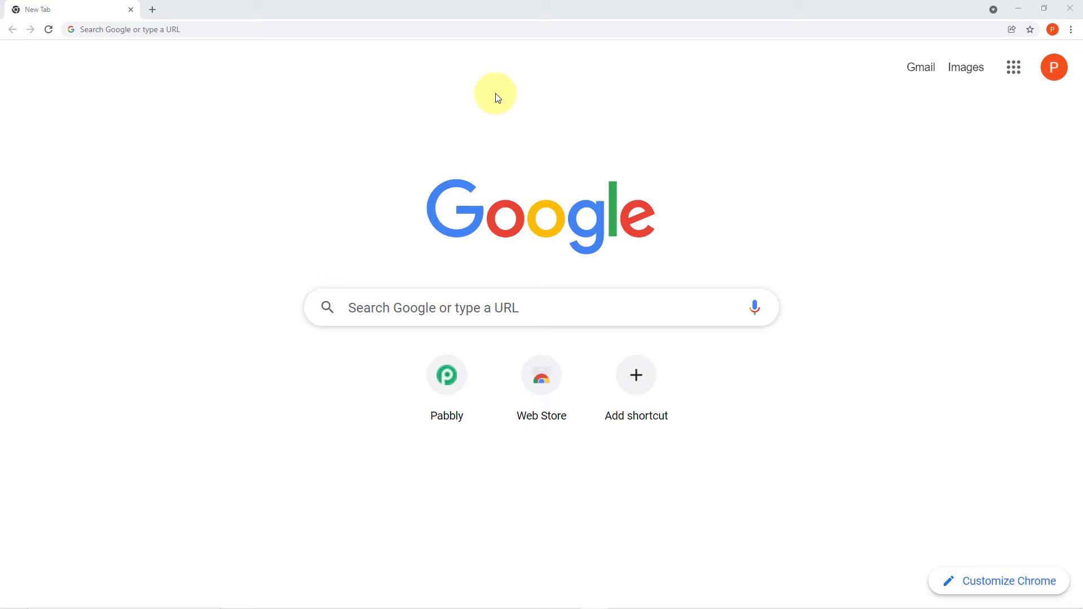
Step: Go to pabbly.com and open the Pabbly Connect product page
click(359, 31)
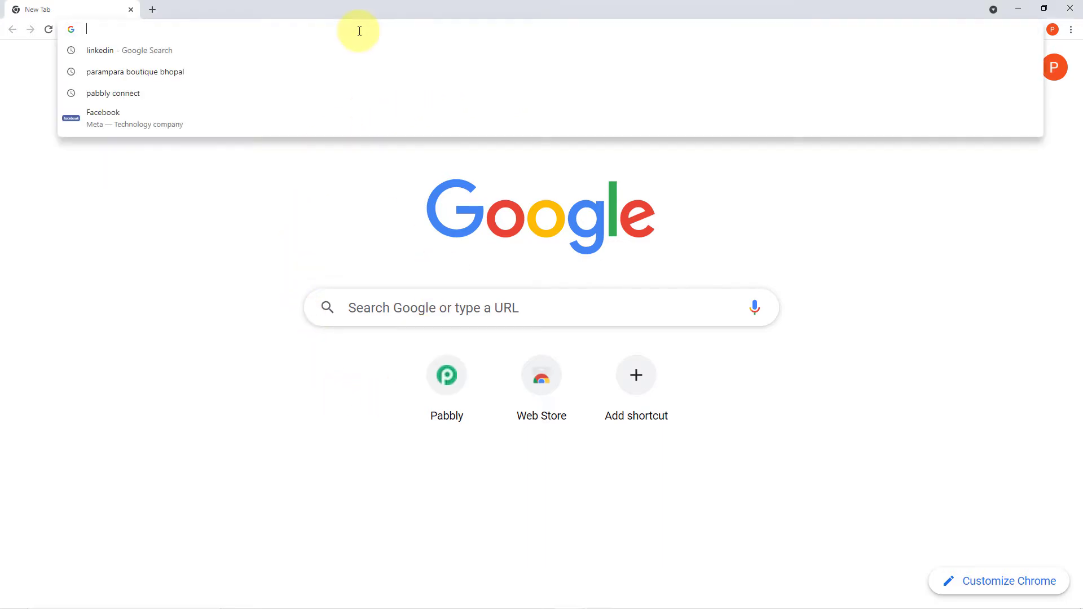
text(pa)
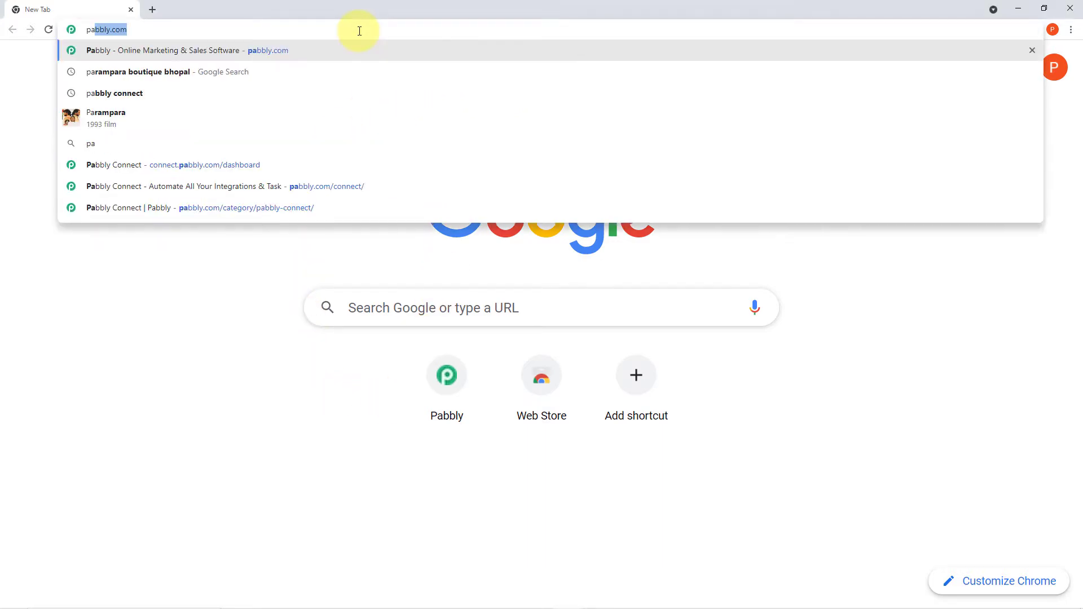
text(bbly)
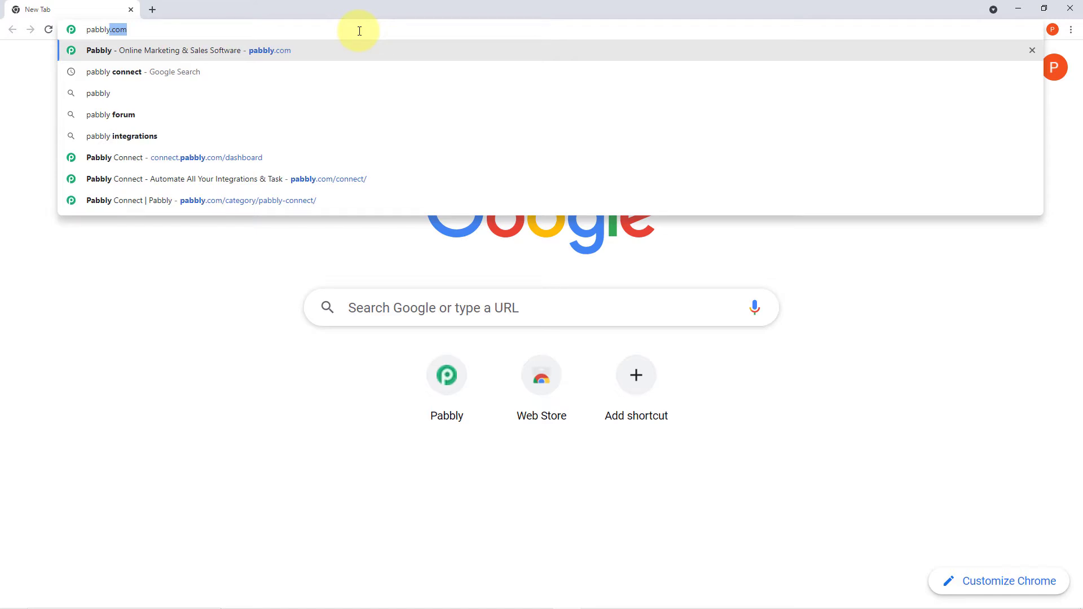
key(Return)
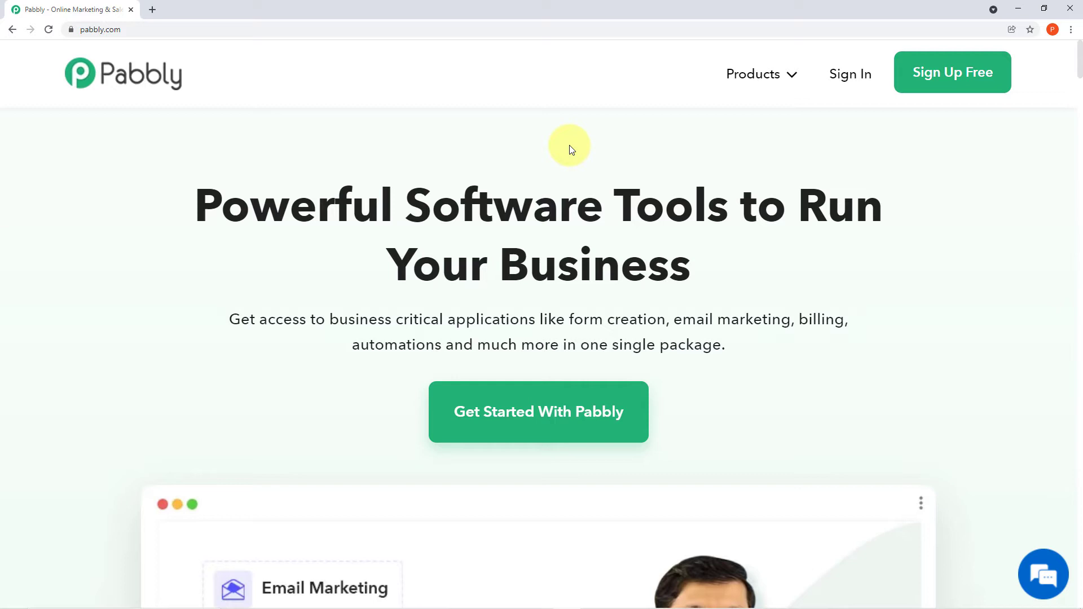
mouse_move(765, 74)
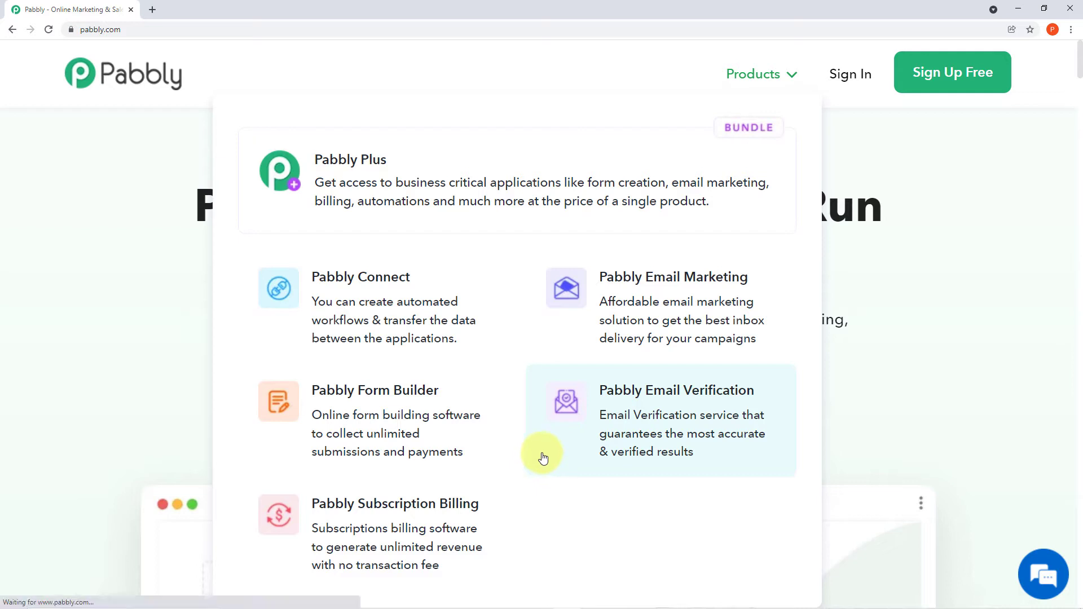
click(396, 321)
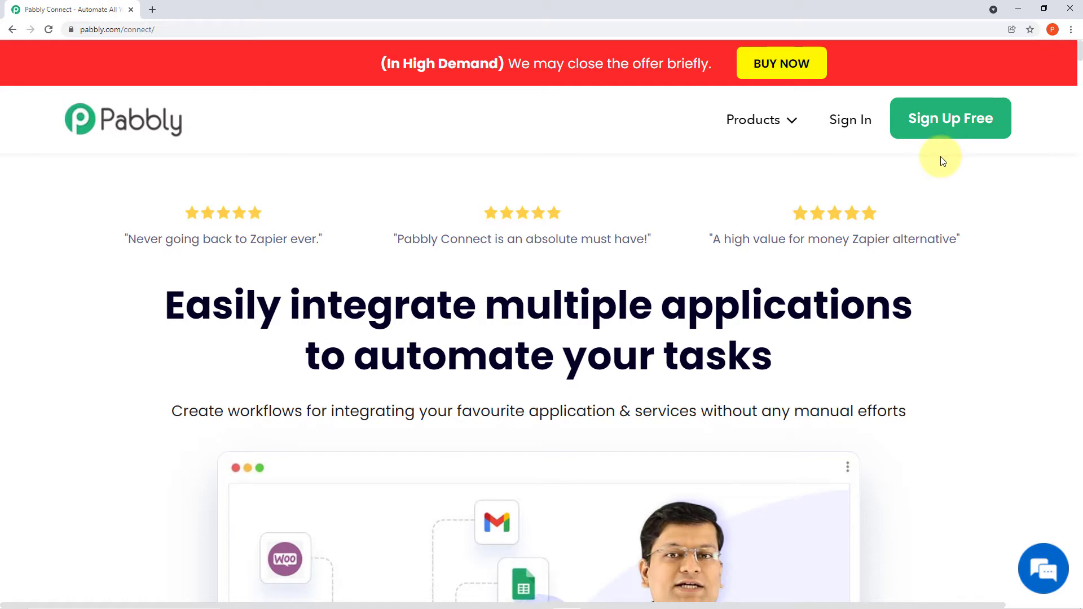
Step: Sign in to the Pabbly account and access Pabbly Connect from the list of all apps
click(846, 120)
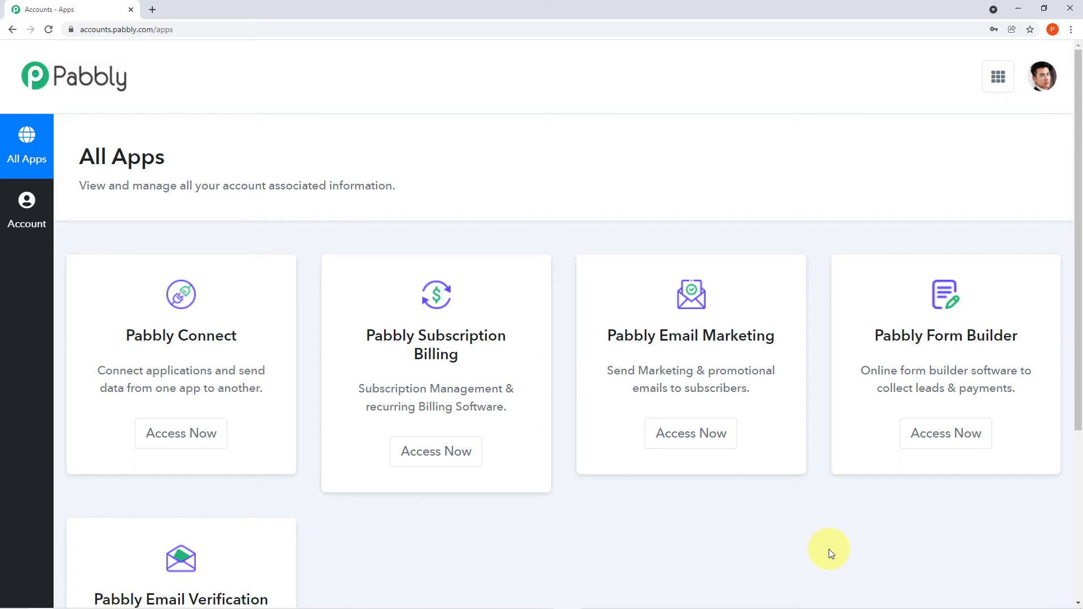
scroll(812, 443, down, 1)
scroll(812, 444, down, 2)
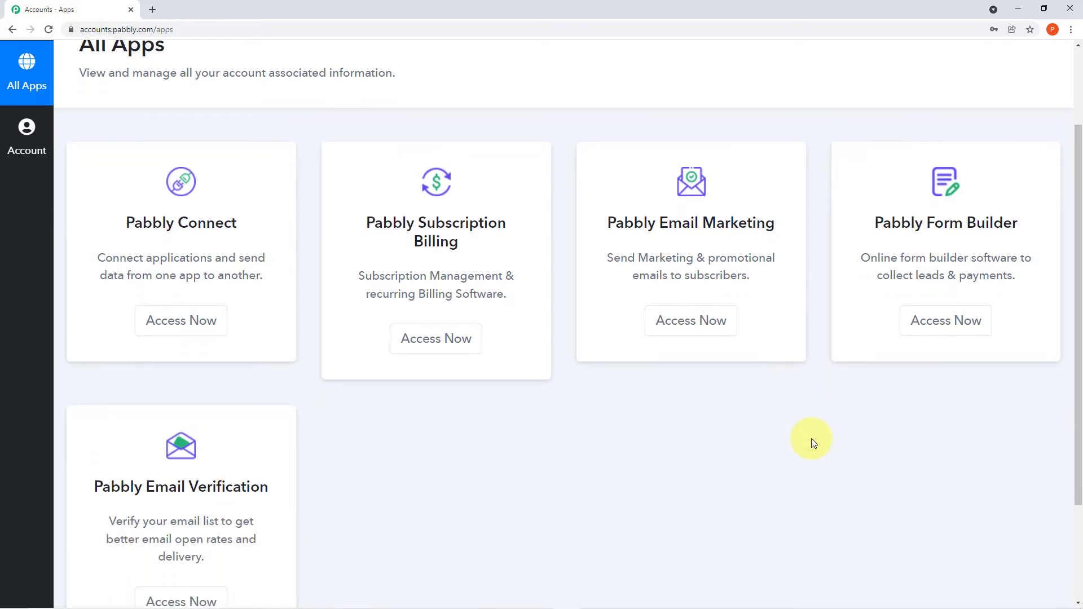
scroll(813, 443, down, 1)
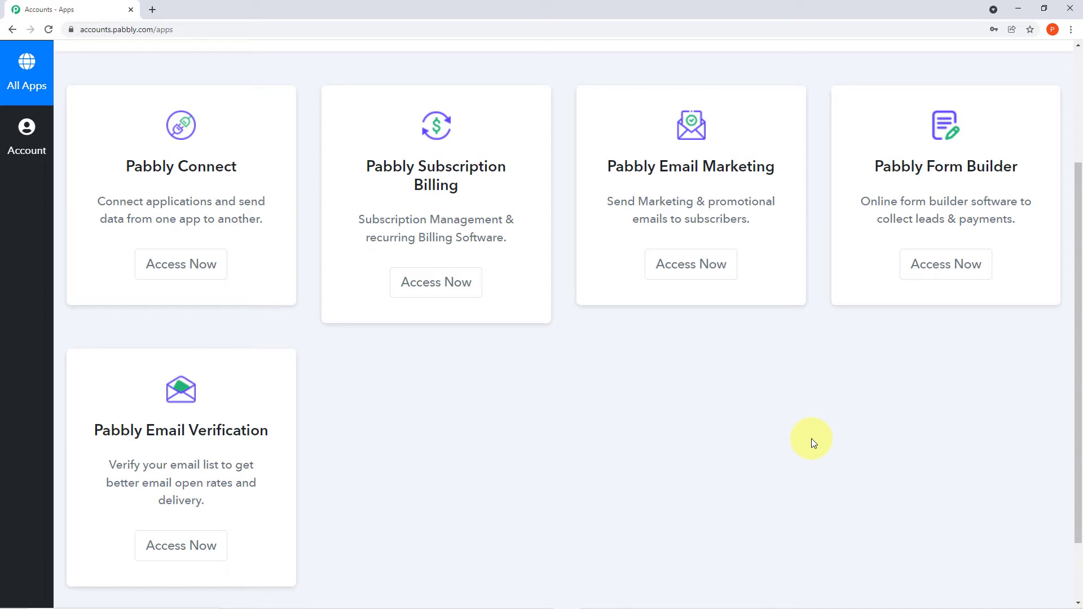
click(203, 261)
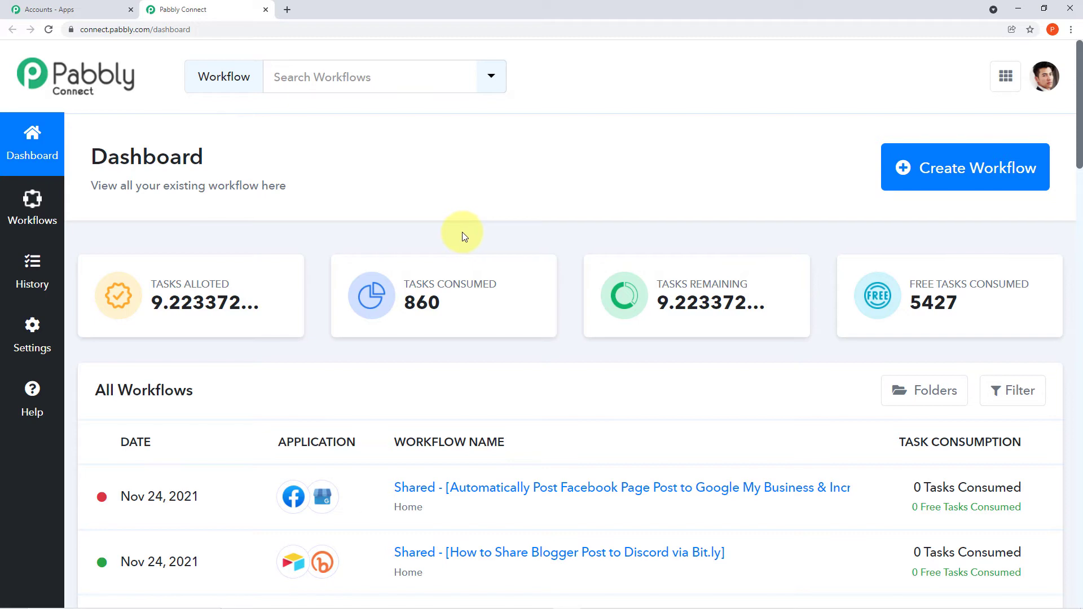
Step: Create a new workflow named "Facebook to Google My Business"
mouse_move(957, 238)
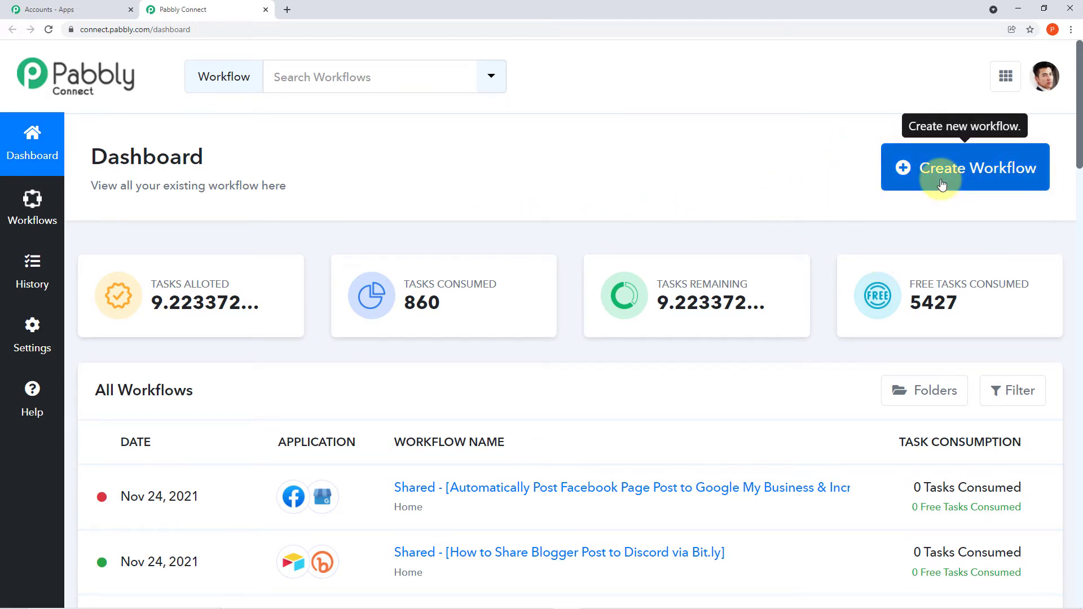
click(942, 184)
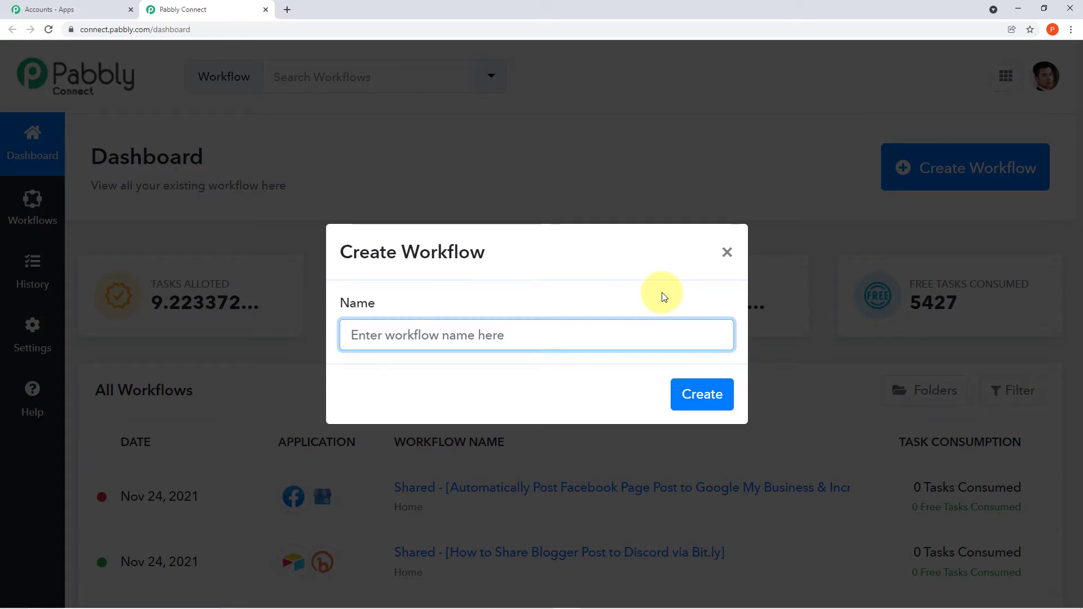
text(Facebook to Google My Business)
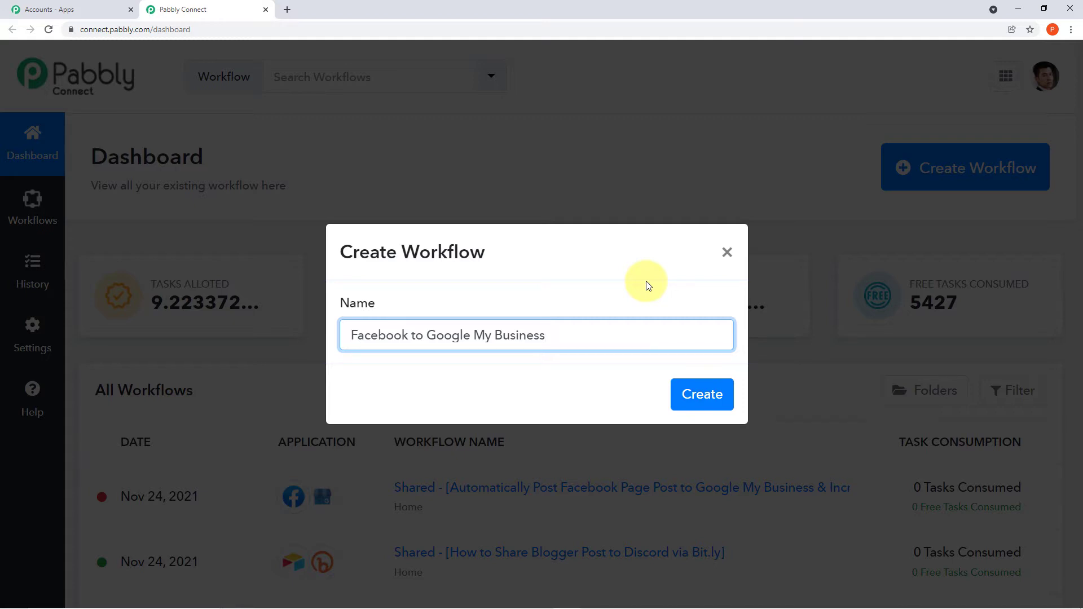
click(681, 398)
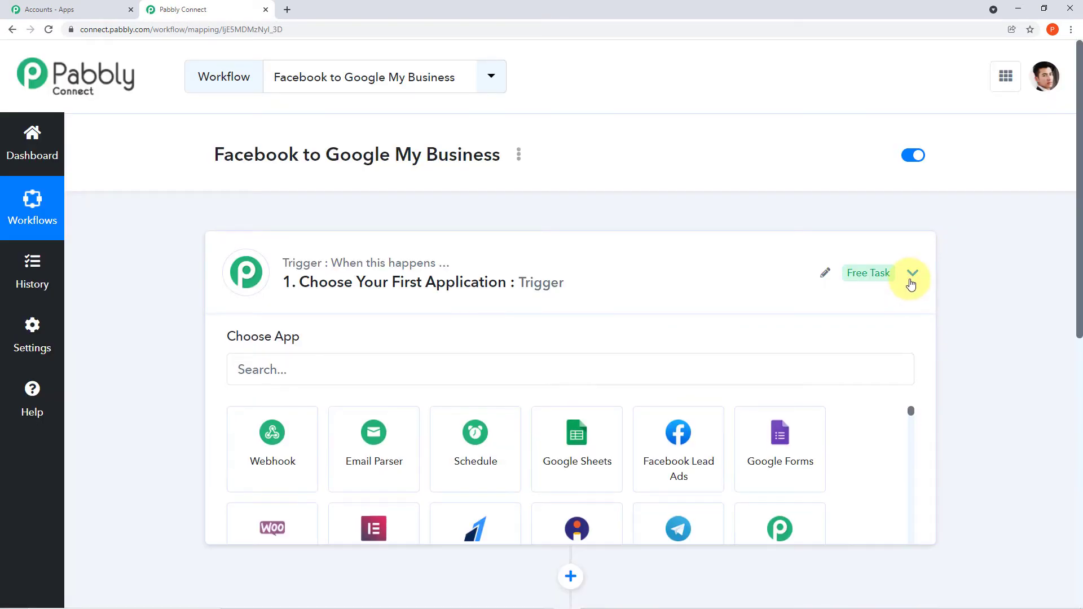
Step: Search the trigger apps for "facebook p" and choose Facebook Pages as the workflow's first application
click(912, 276)
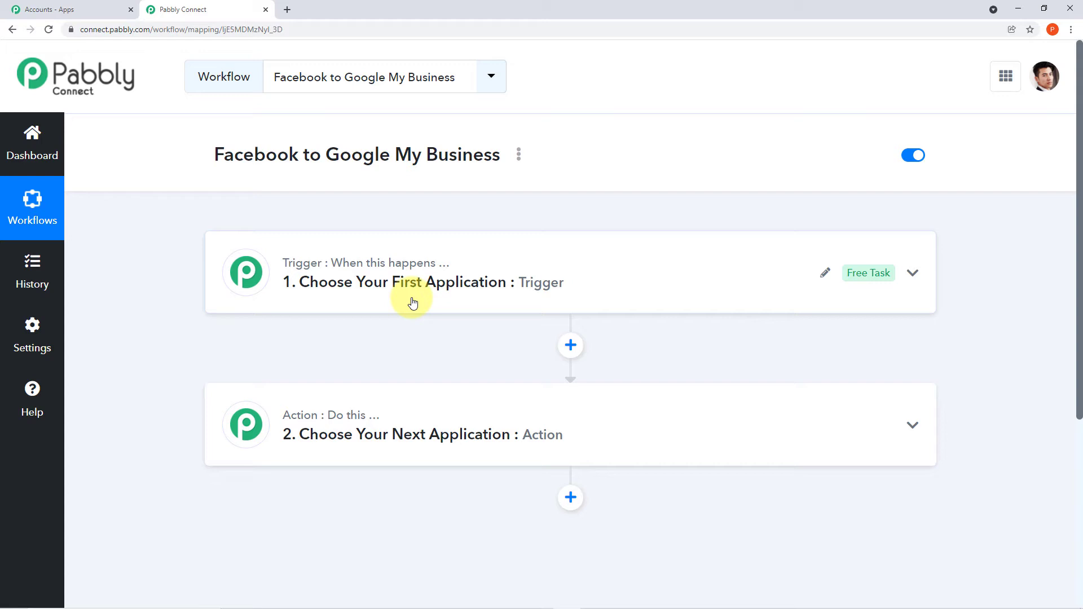
mouse_move(345, 428)
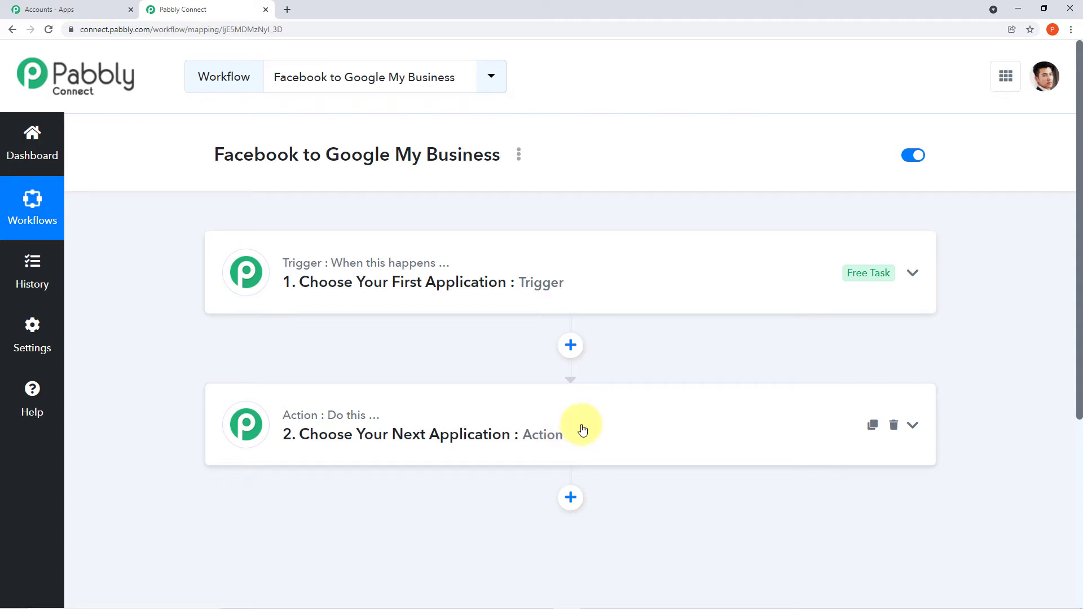
click(616, 292)
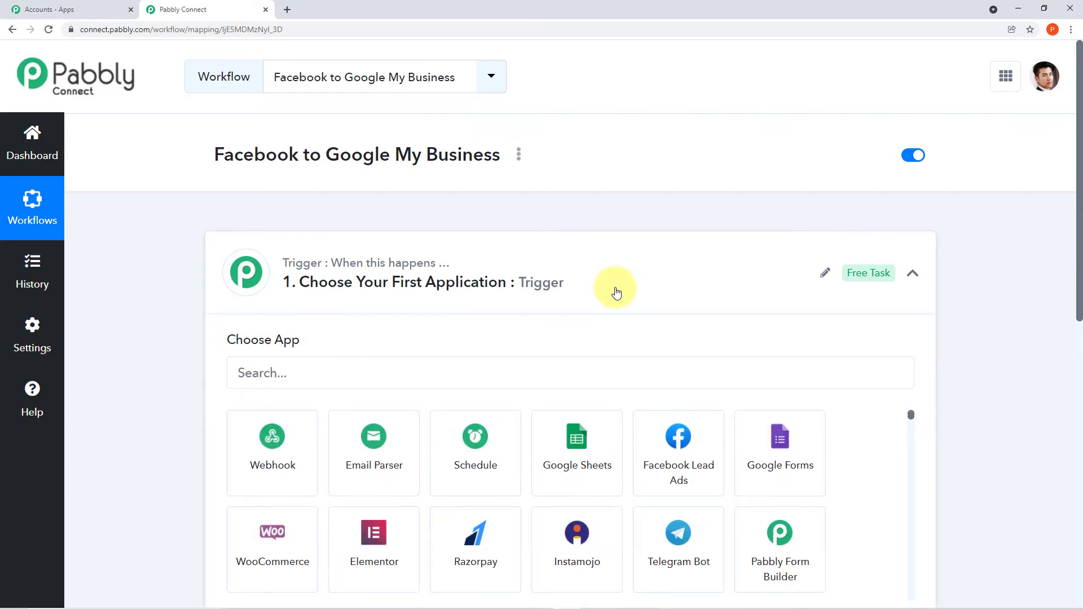
click(475, 379)
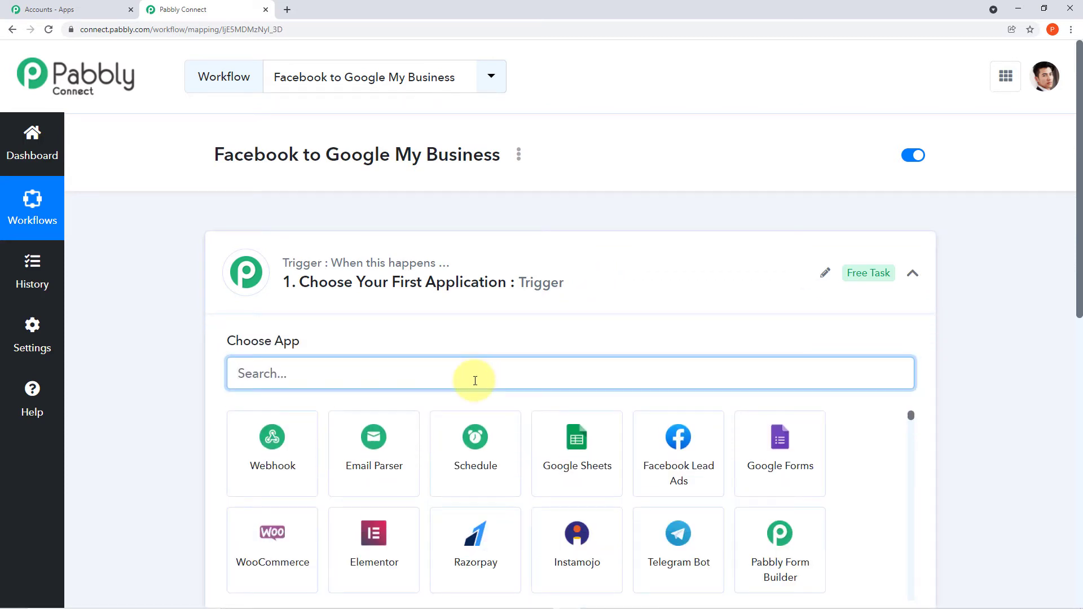
text(facebook p)
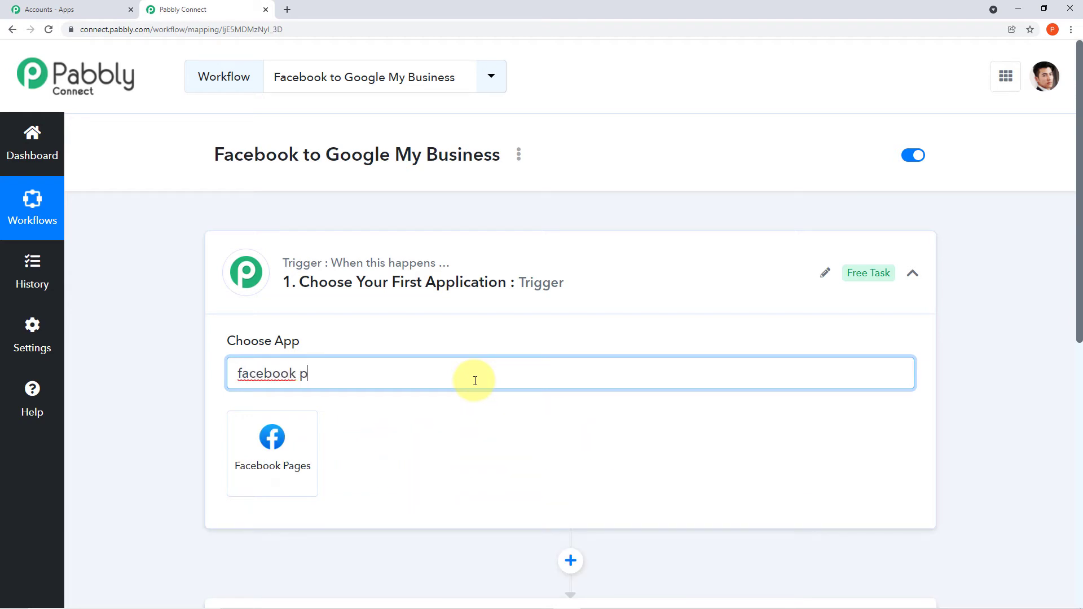
click(312, 461)
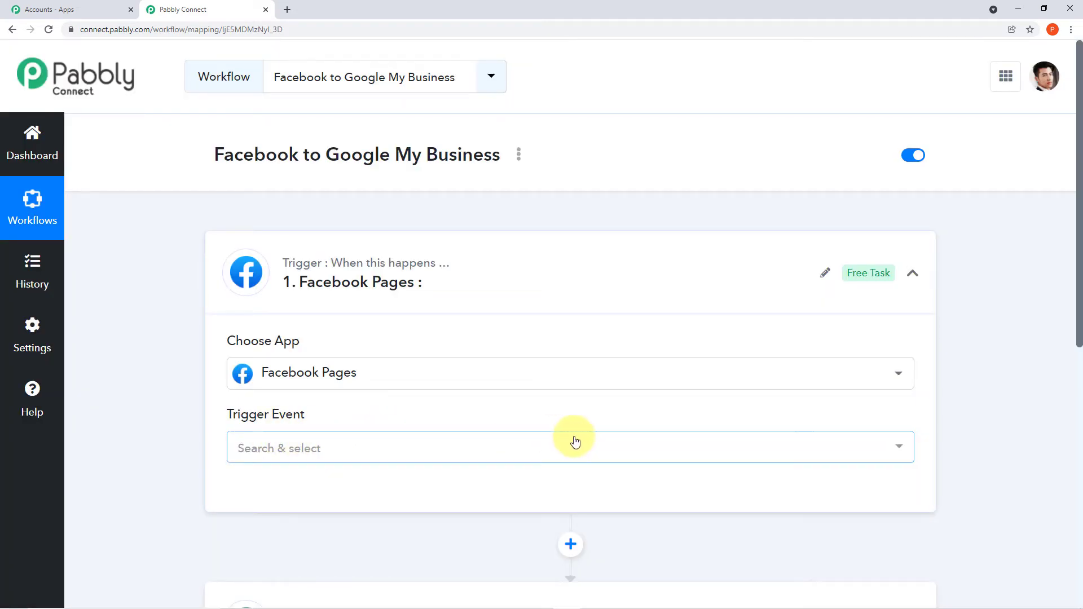
Step: Set the Facebook Pages trigger event to New Post
scroll(587, 440, down, 1)
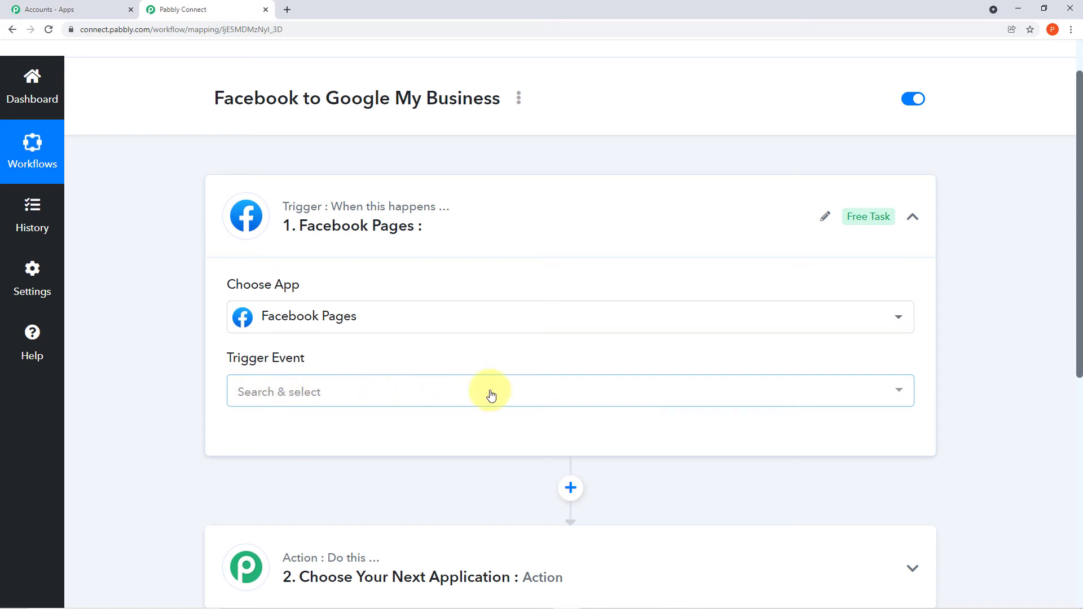
click(897, 393)
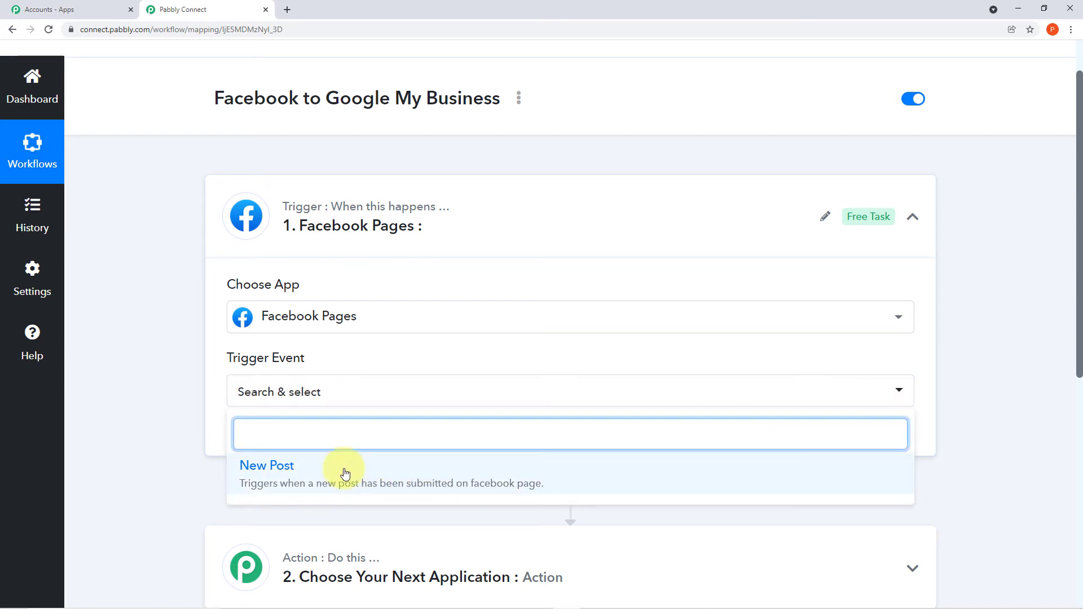
click(386, 481)
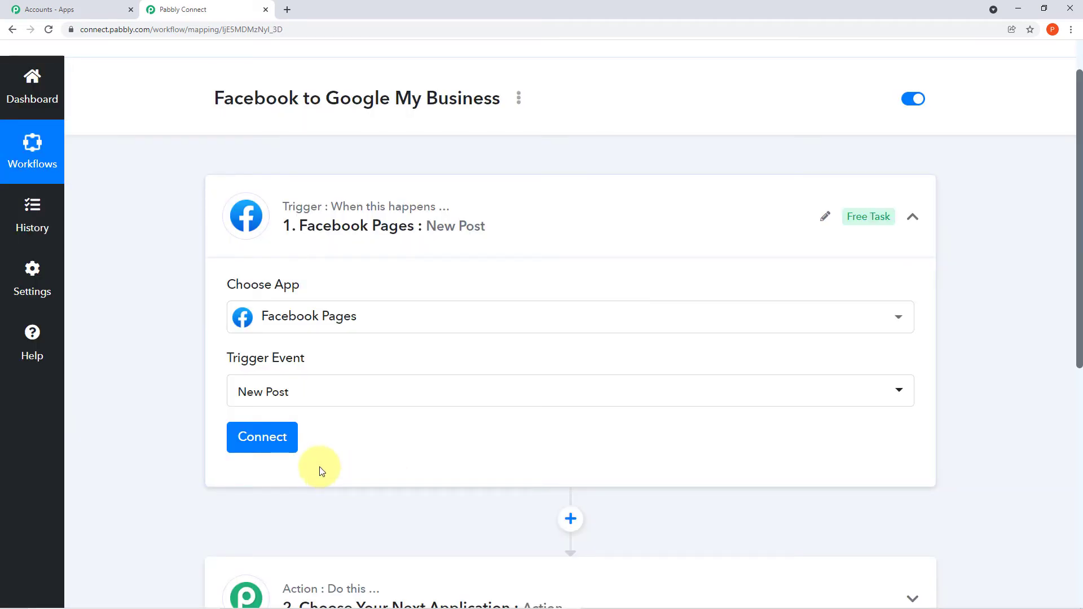
Step: Connect the trigger to the Facebook account by adding a new Facebook Pages connection
click(291, 443)
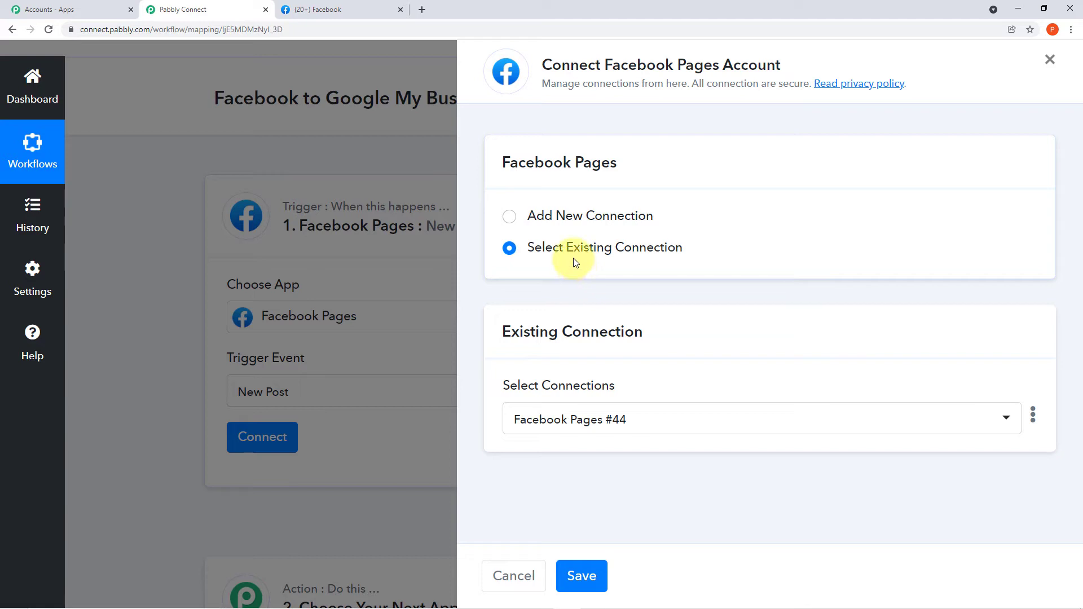
click(506, 219)
click(621, 394)
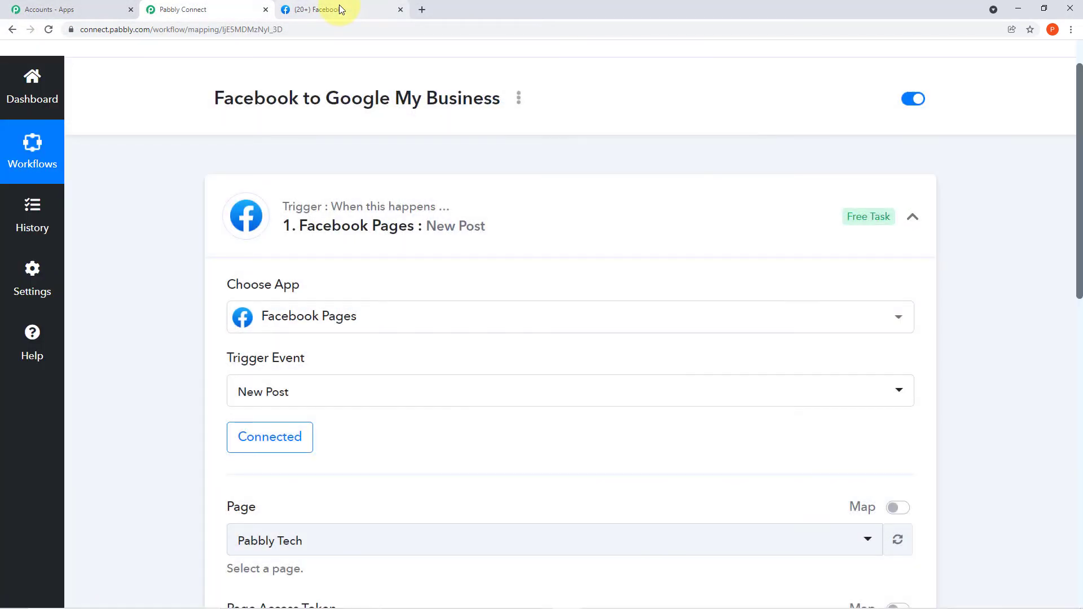
Step: Examine the Facebook account in its browser tab and the trigger's Page and Page Access Token settings in Pabbly Connect
click(339, 5)
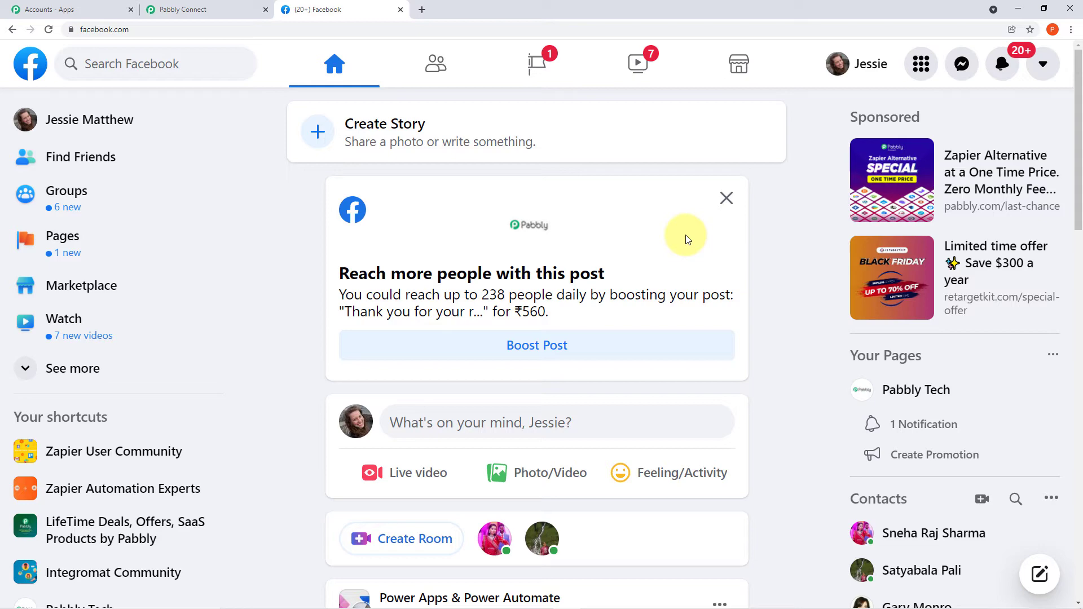
click(213, 18)
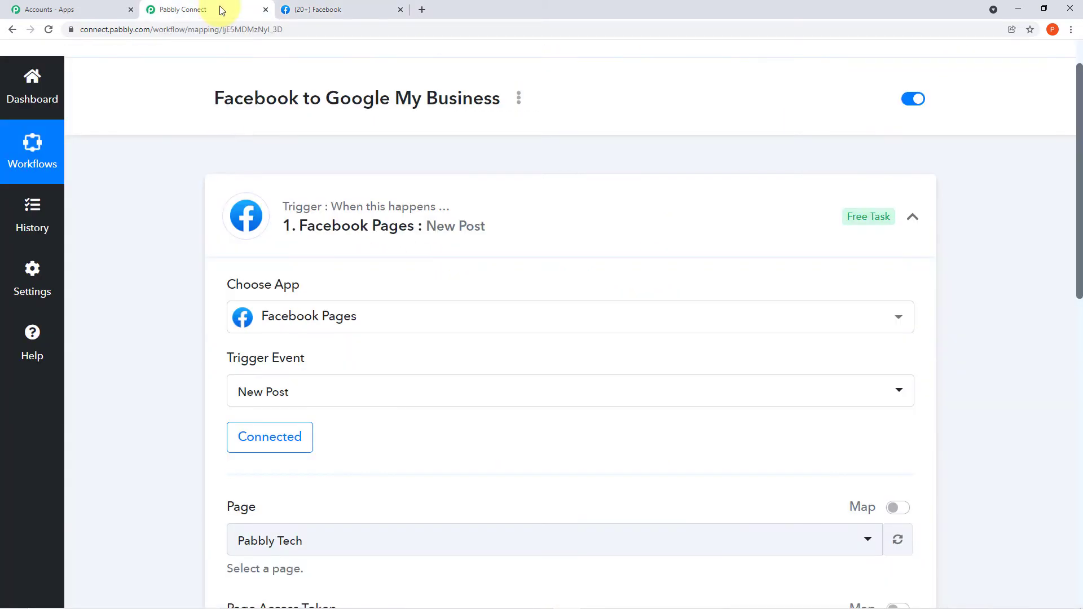
scroll(505, 309, down, 2)
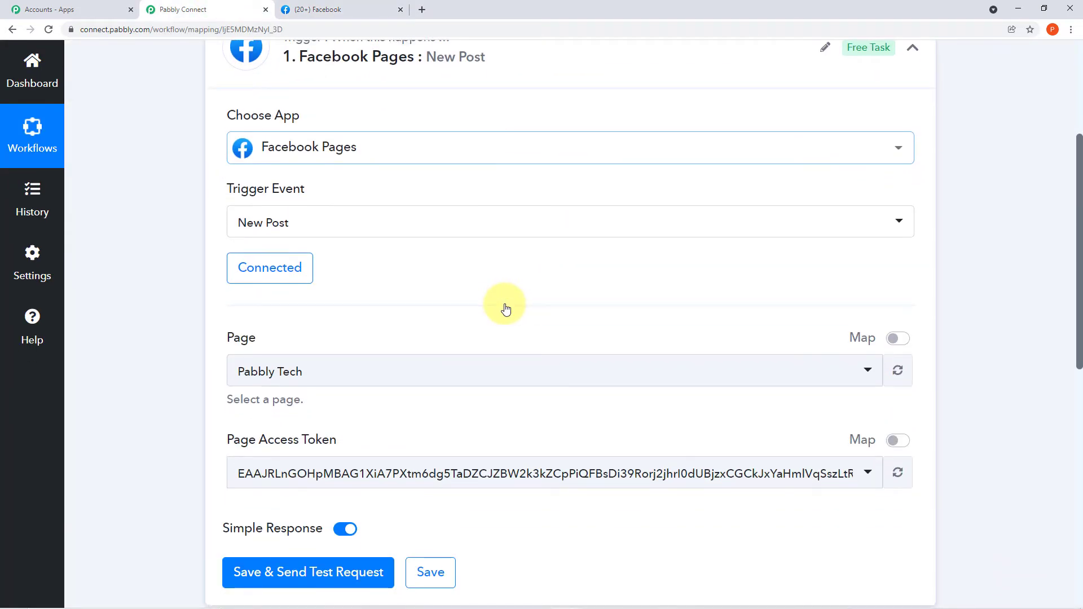
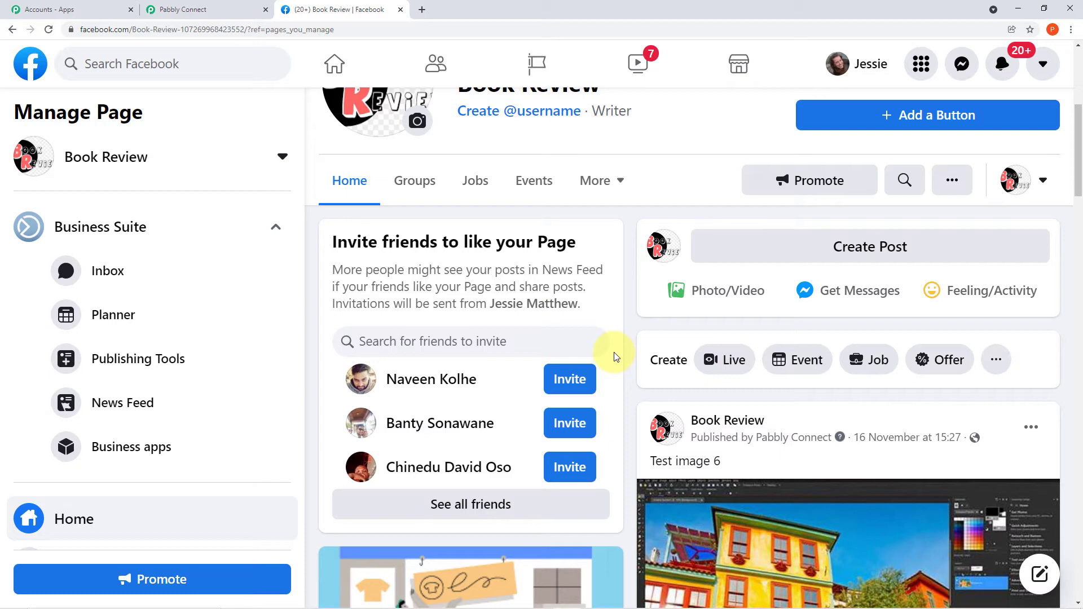
click(172, 9)
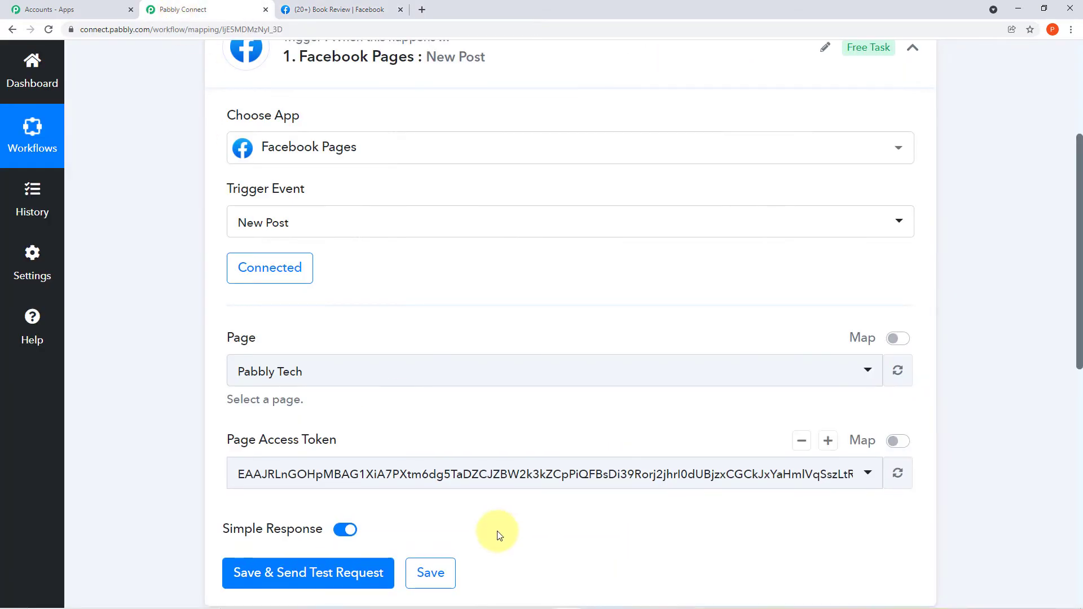
scroll(495, 492, down, 1)
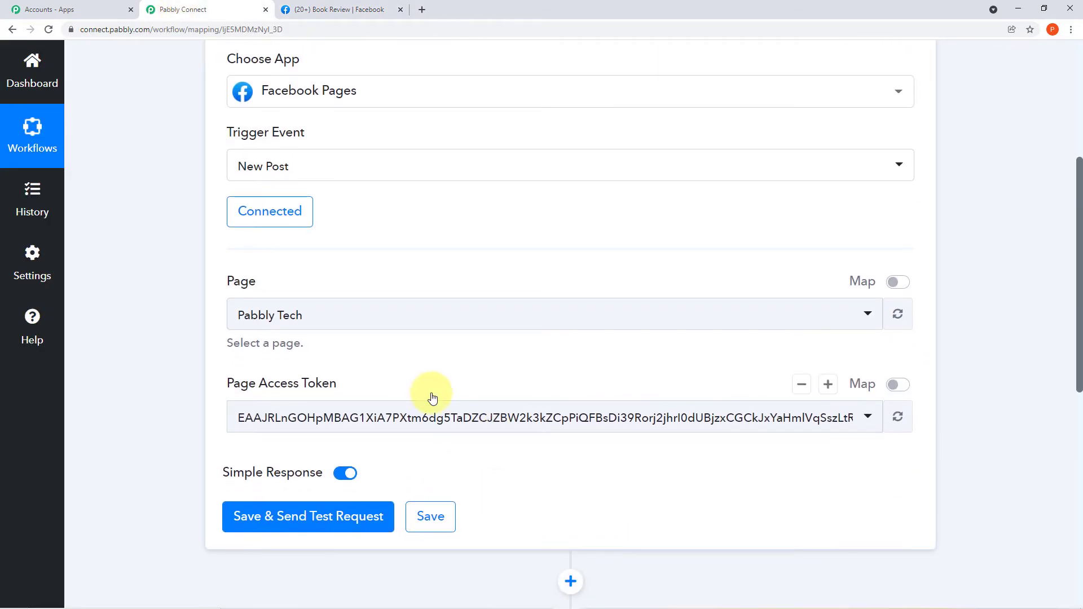
scroll(435, 380, up, 1)
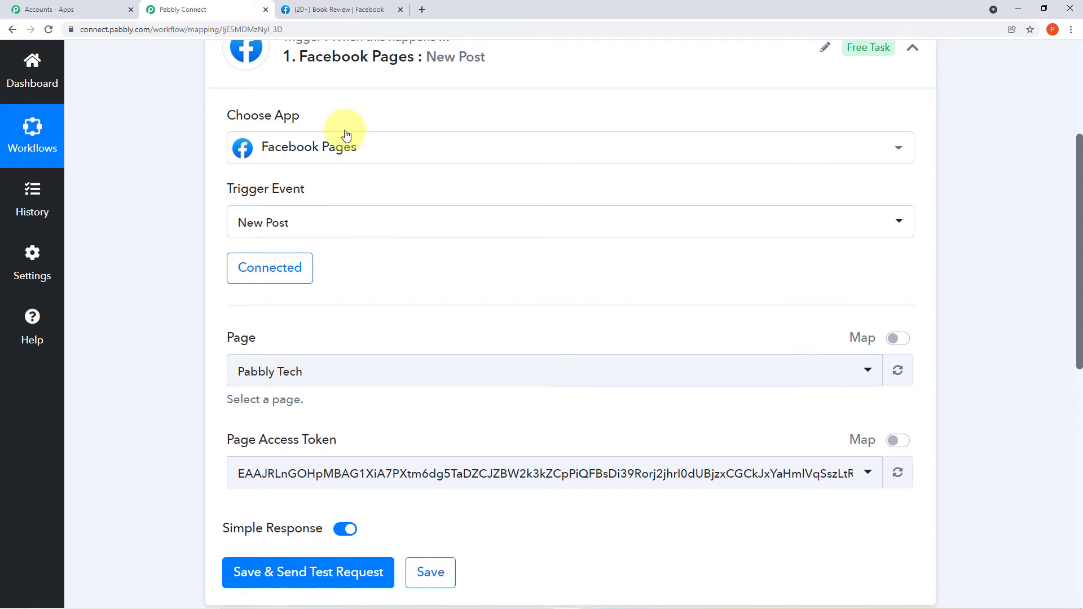
Step: Switch to Facebook and start a photo post on the Book Review page with the Boutique-Dresses-For image from Downloads
click(351, 8)
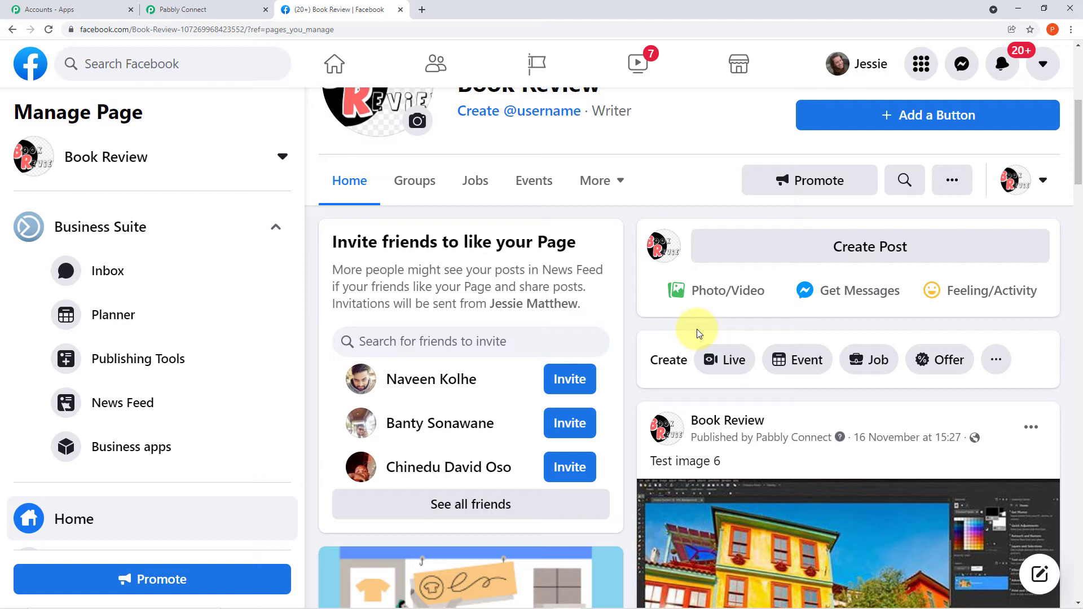
scroll(698, 333, up, 1)
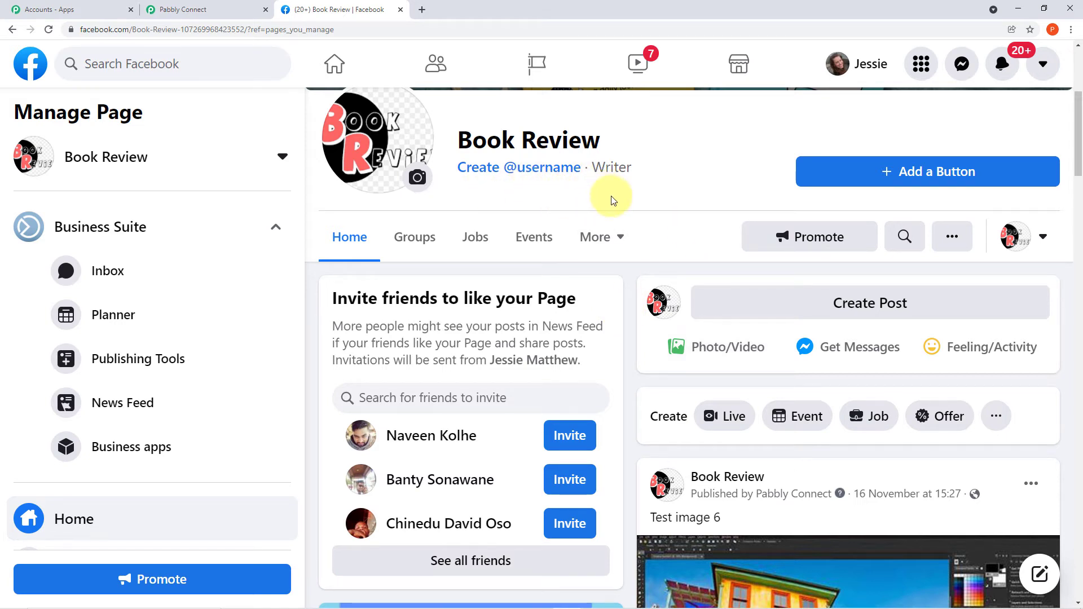
click(732, 351)
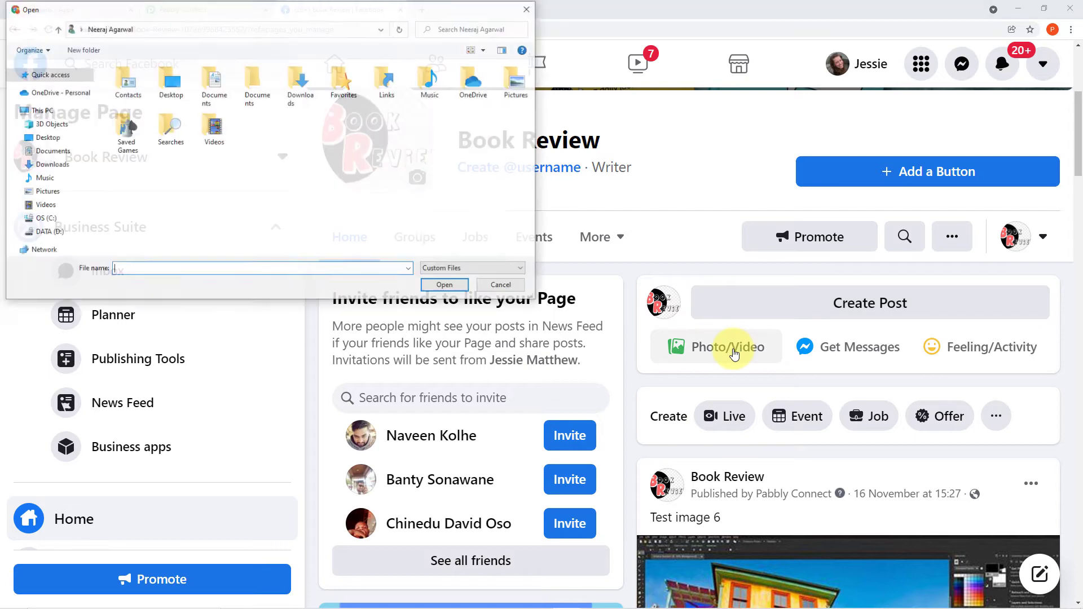
click(66, 164)
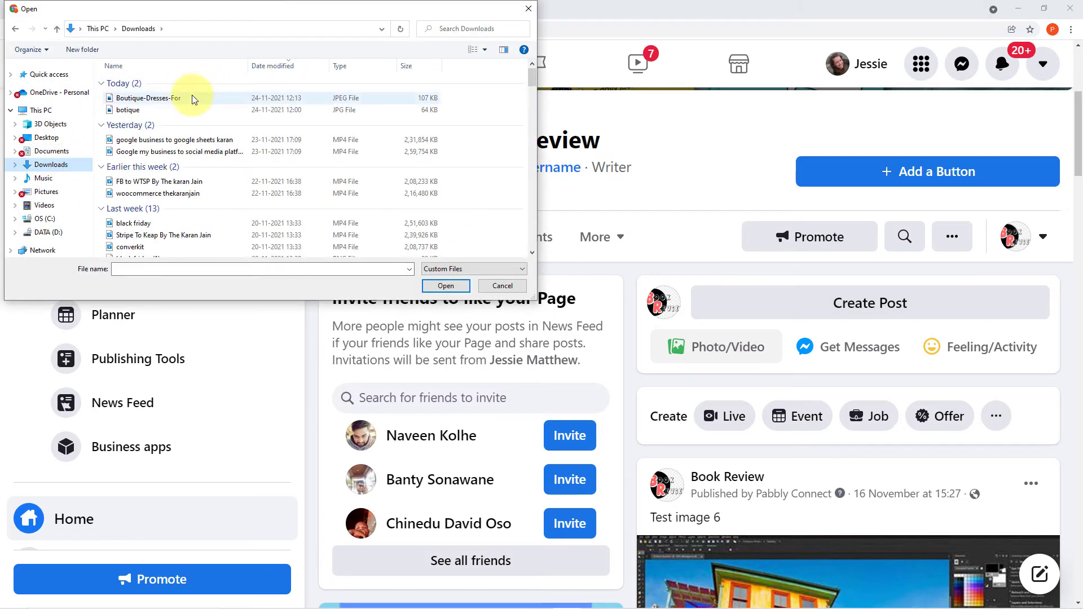
click(191, 99)
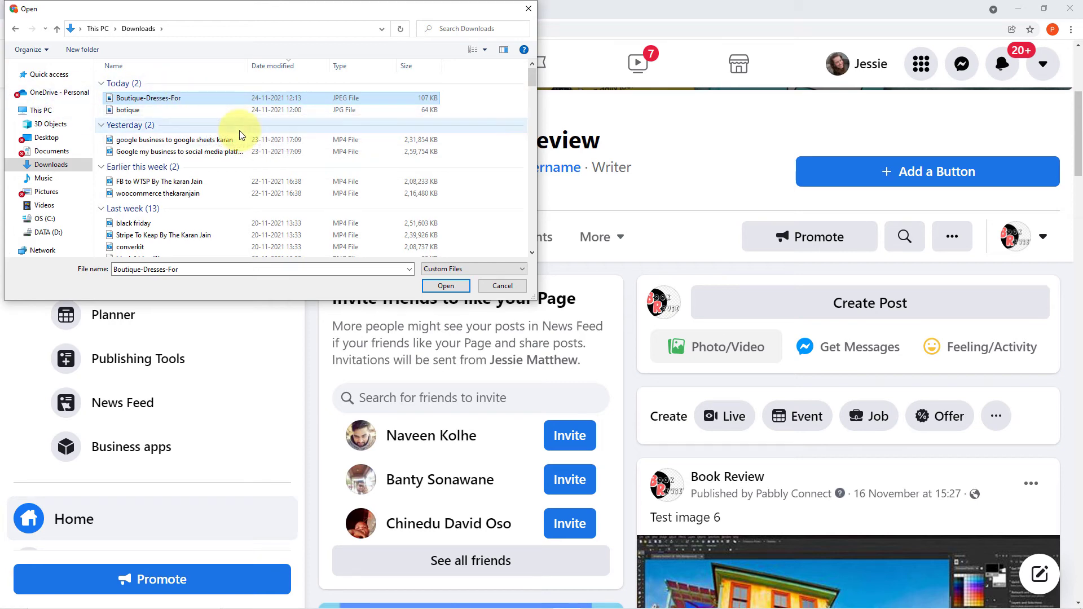
click(445, 286)
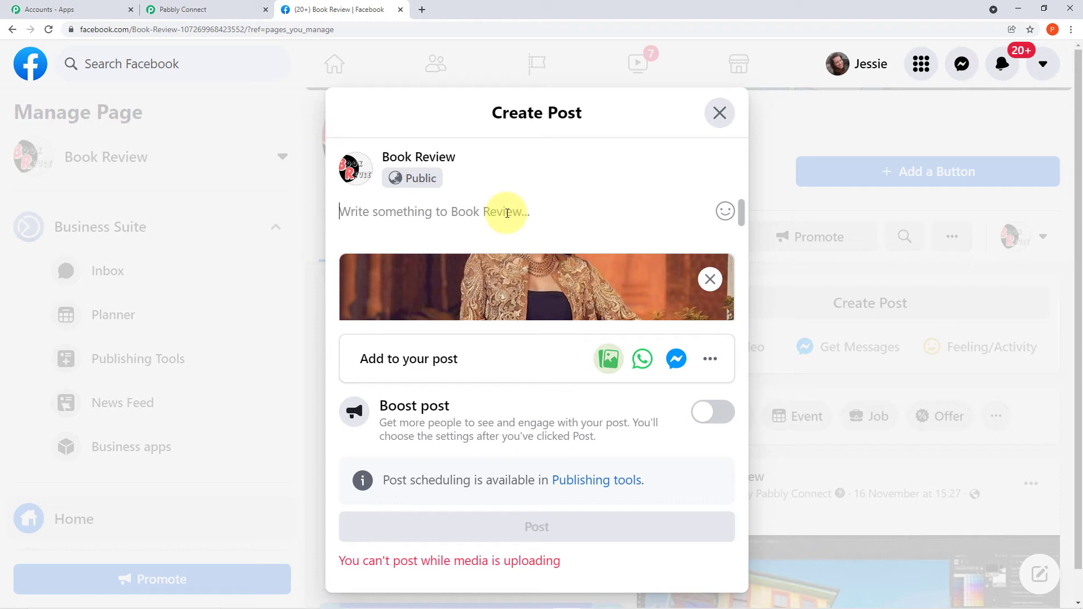
Step: Caption the photo post "New Collection !" and publish it on the Book Review page
text(New Collection !)
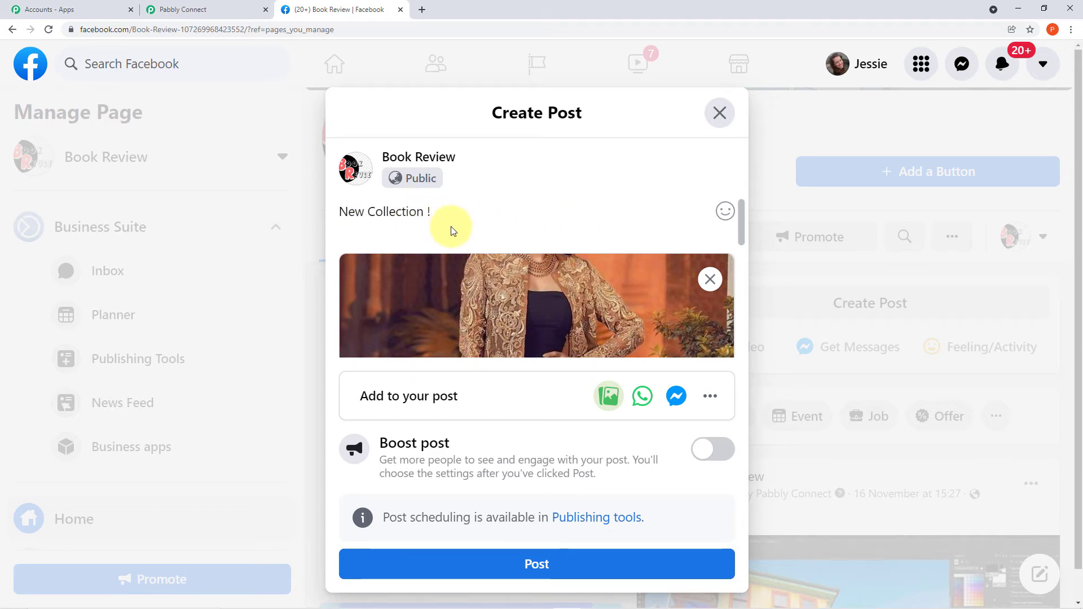
scroll(592, 309, down, 3)
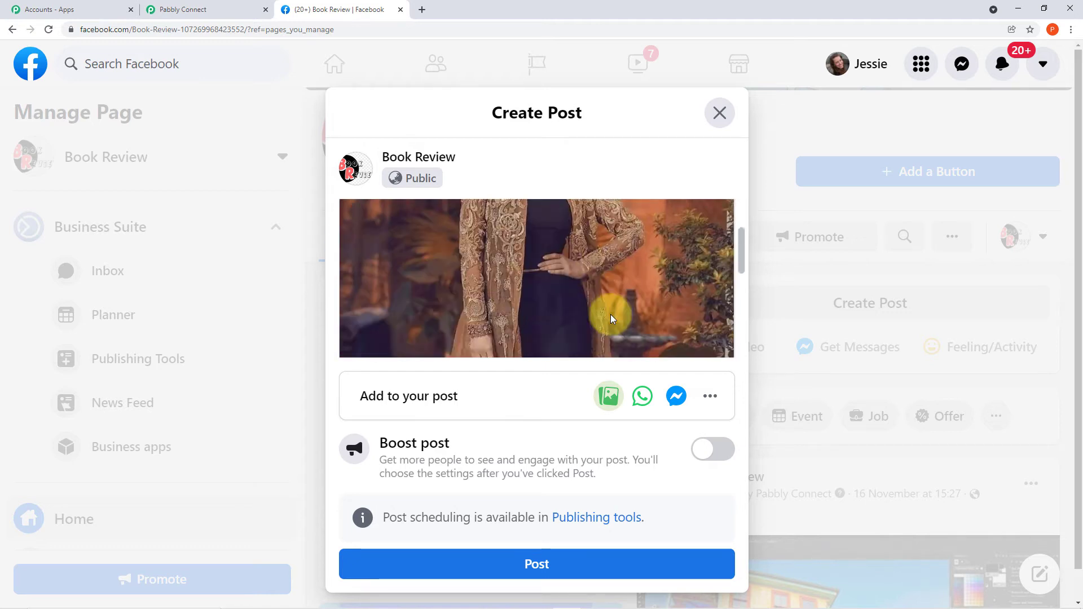
click(604, 563)
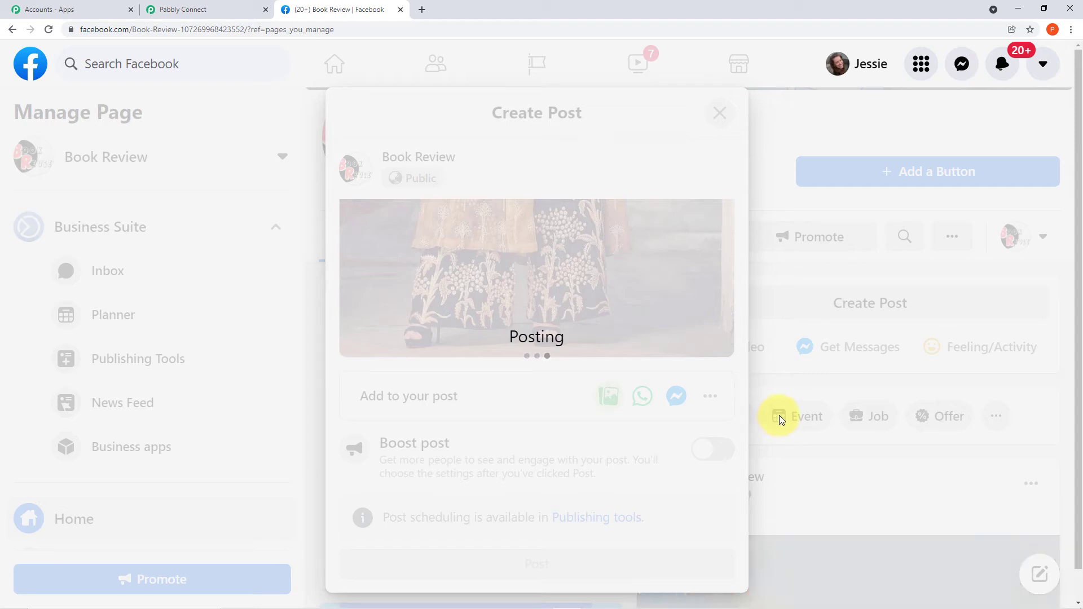
scroll(782, 417, down, 7)
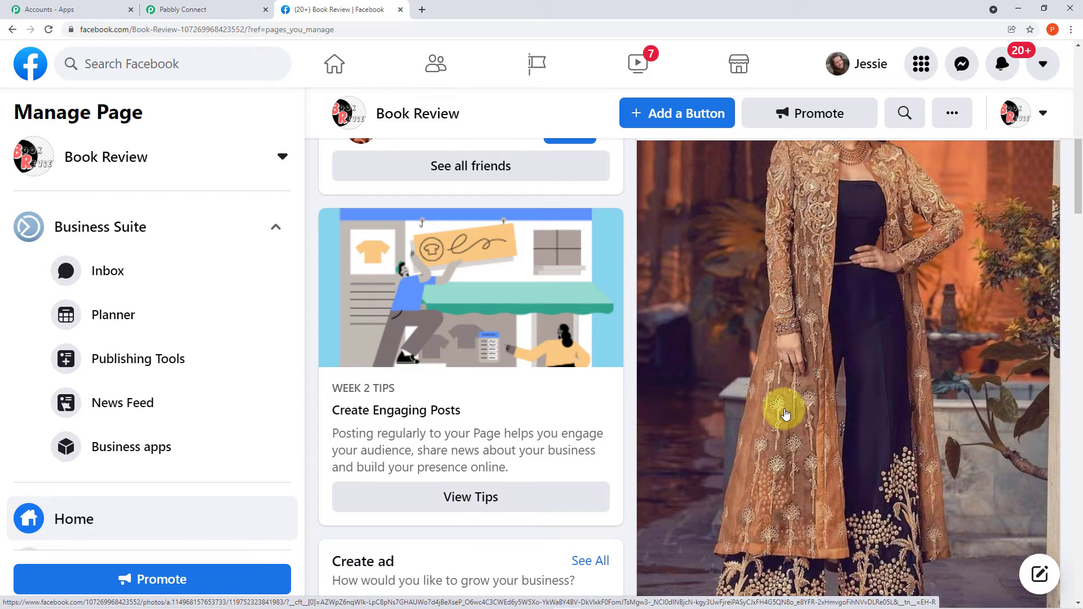
Step: Back in Pabbly Connect, set the trigger's Page to Book Review, then save and send a test request
click(216, 11)
scroll(392, 187, down, 2)
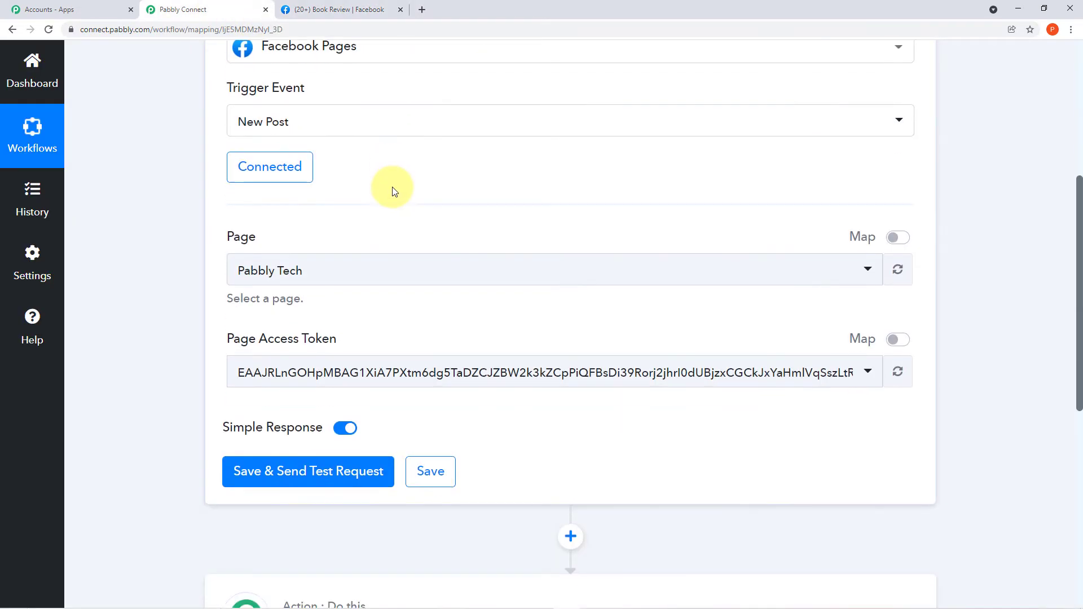
scroll(391, 191, up, 1)
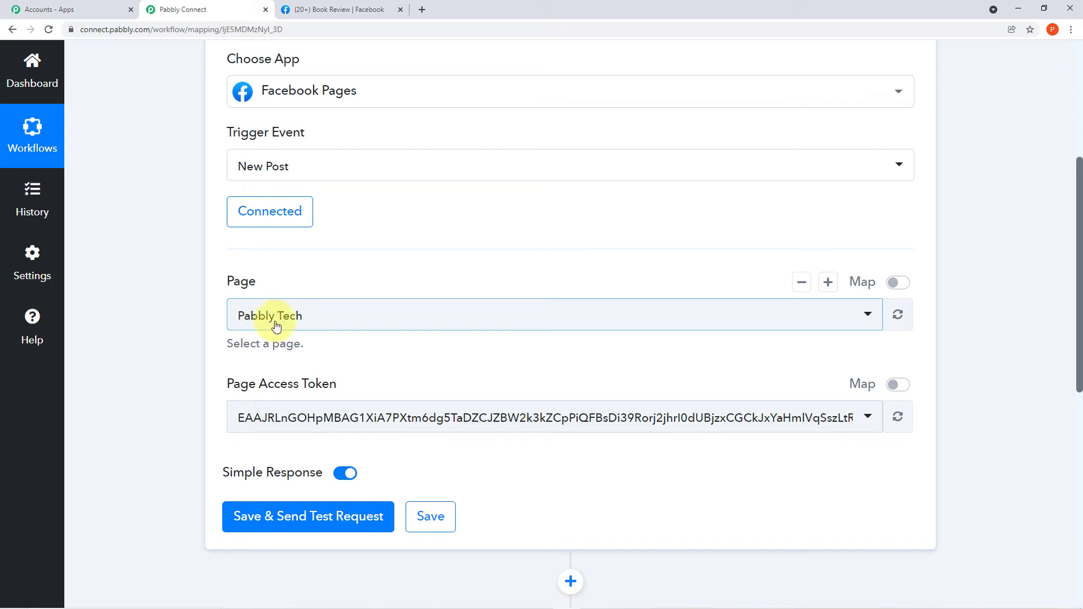
click(324, 9)
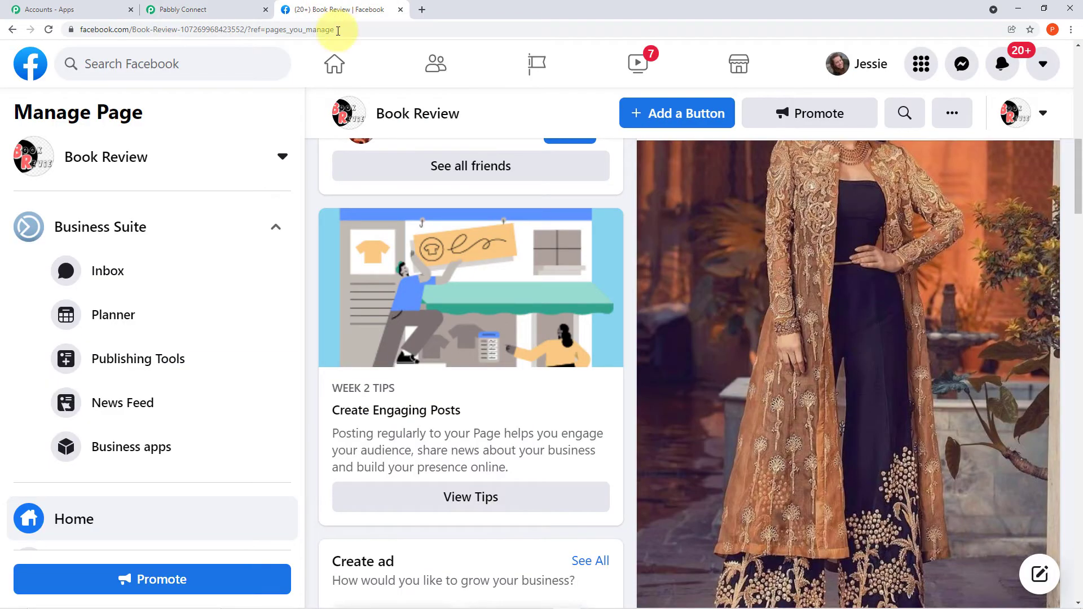
scroll(389, 254, up, 4)
scroll(389, 254, up, 3)
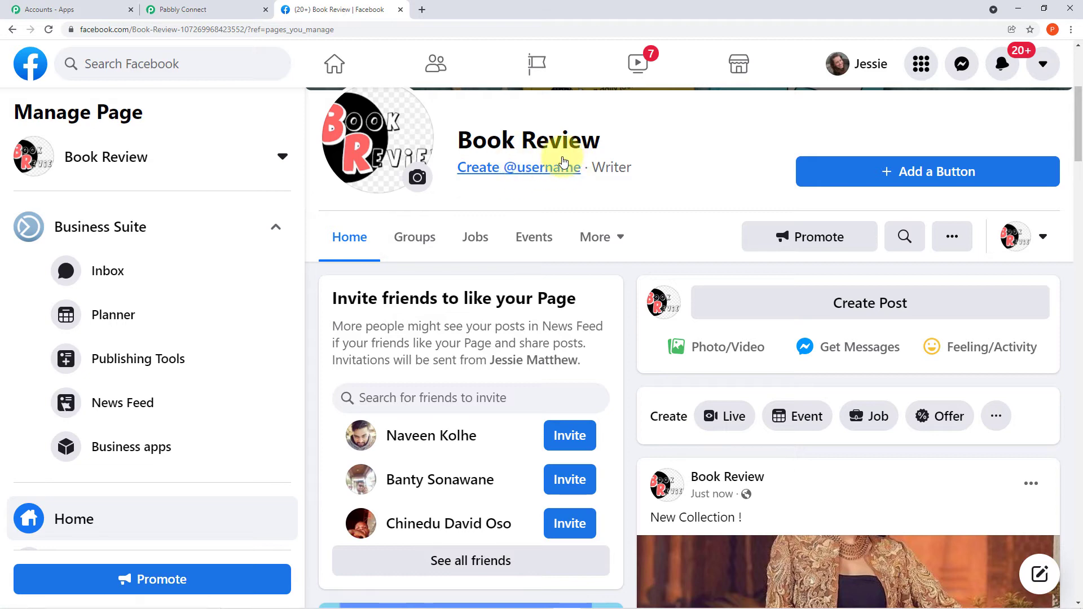
click(177, 7)
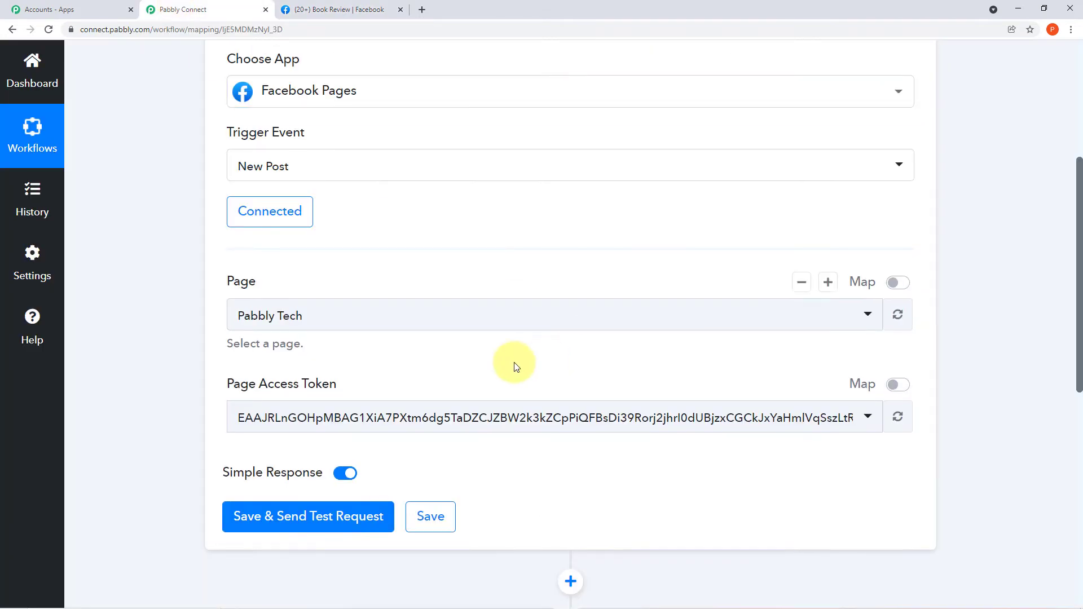
click(868, 317)
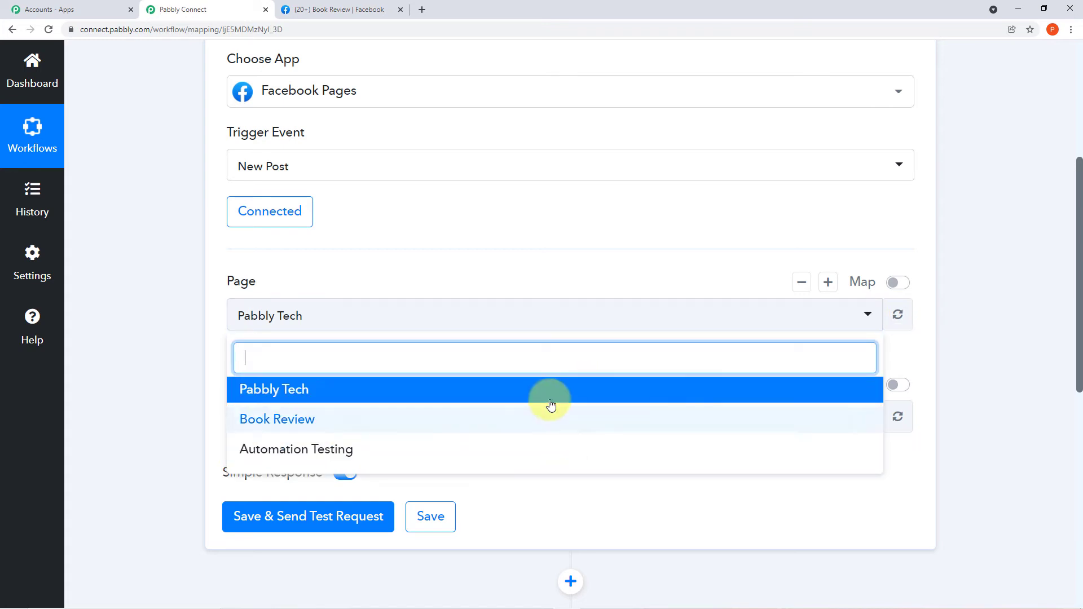
click(299, 419)
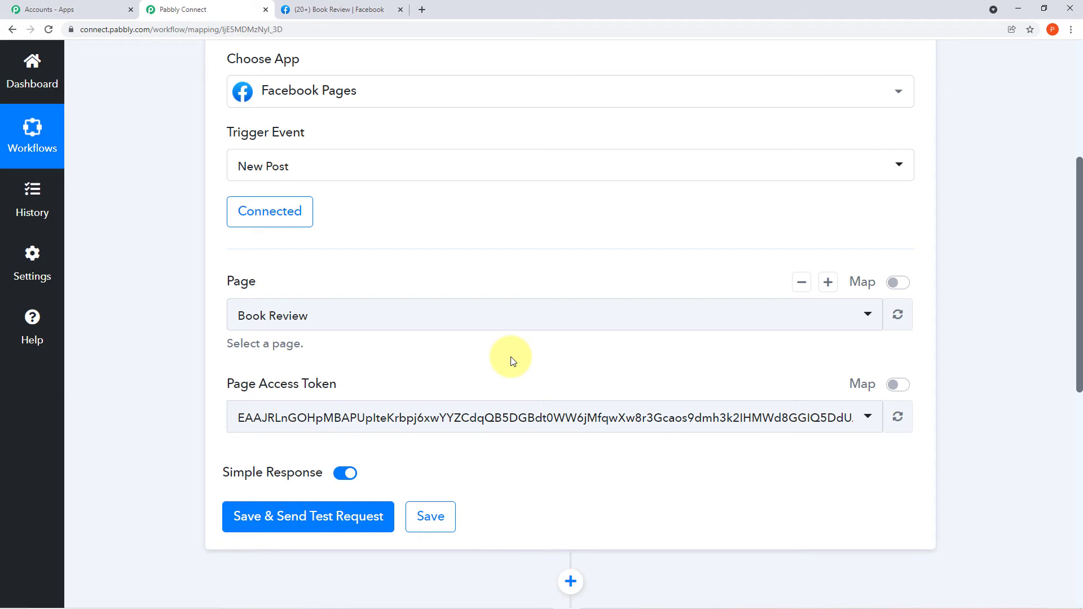
scroll(513, 362, down, 1)
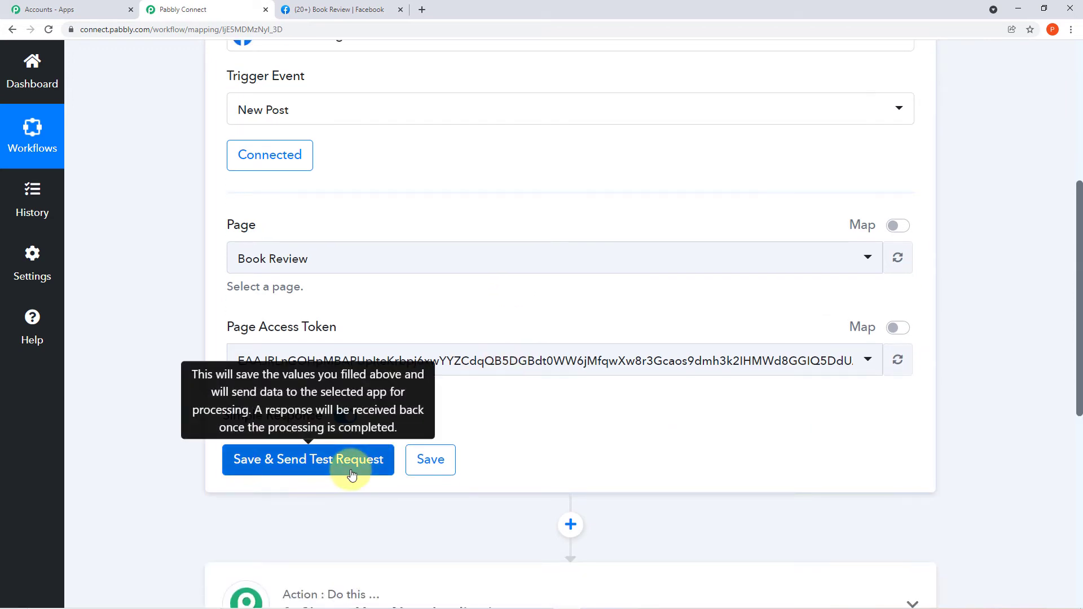
click(349, 461)
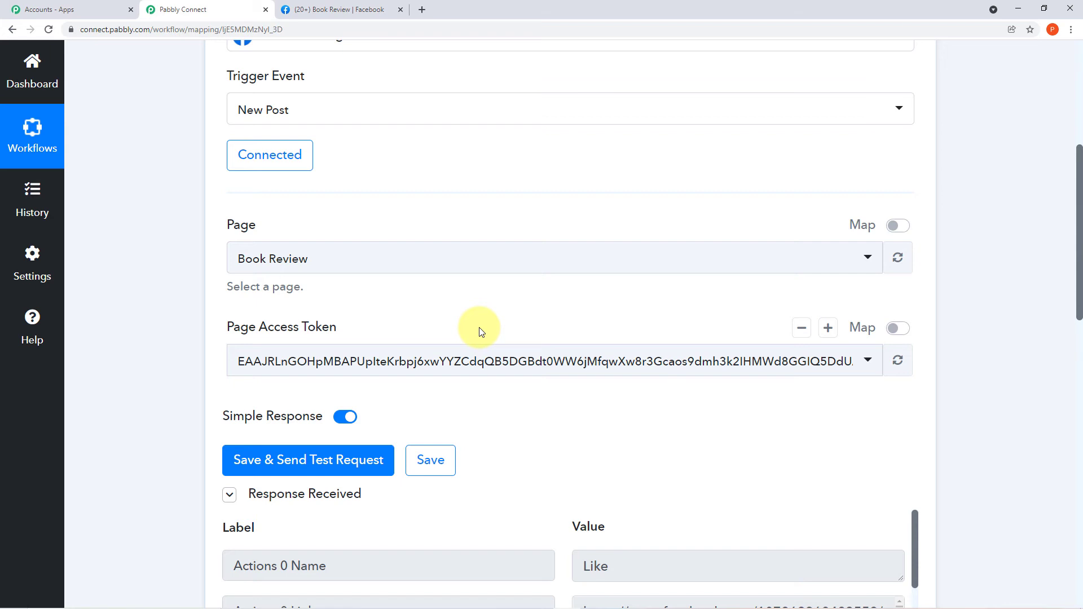
Step: Examine the trigger's received response for the new post's message, picture and attachment fields
scroll(463, 333, down, 6)
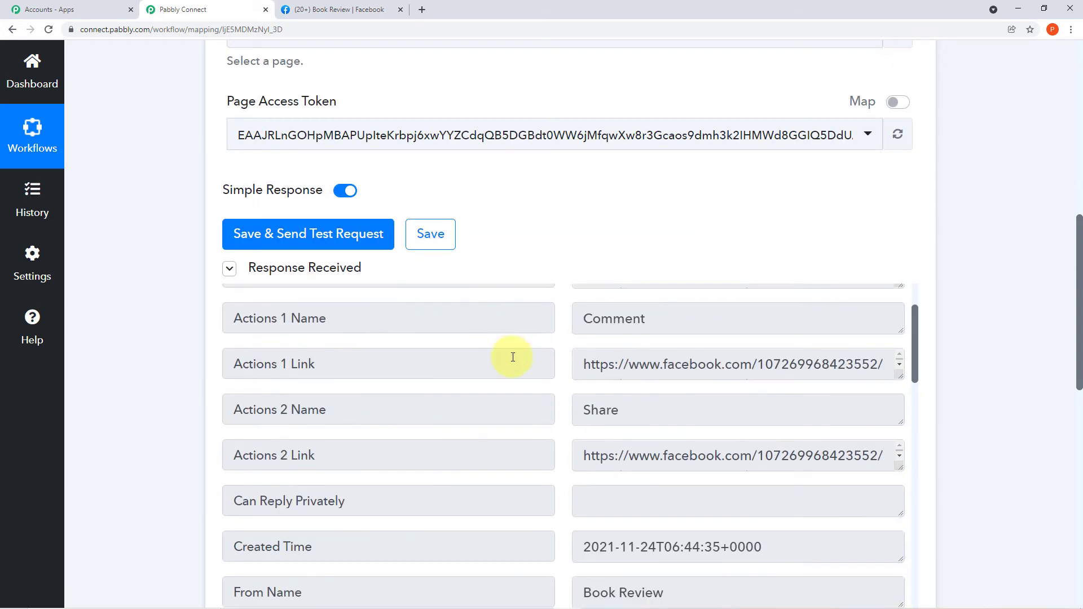
scroll(513, 361, up, 3)
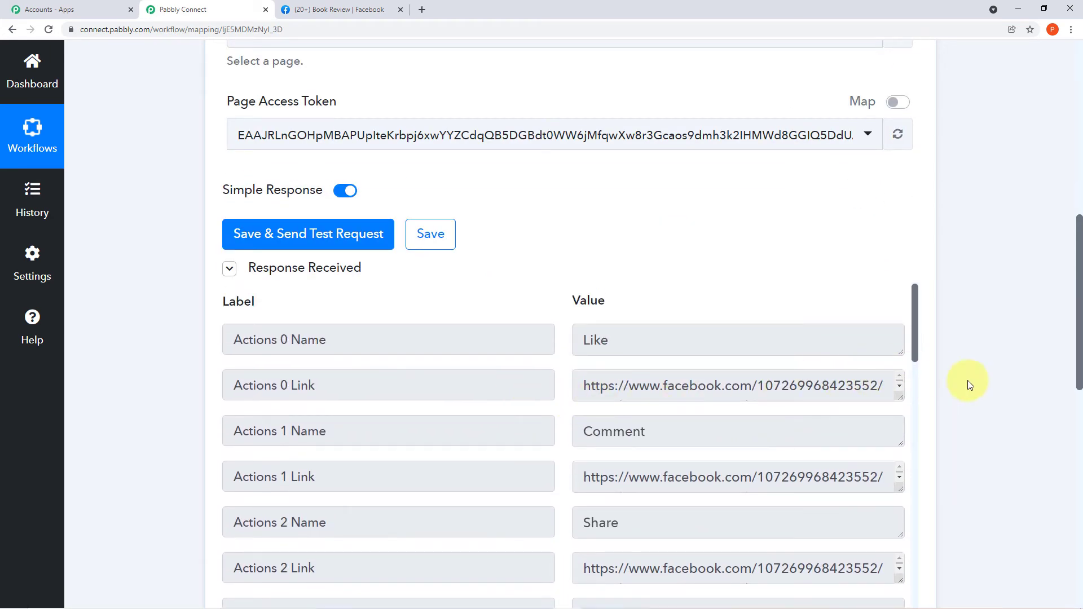
scroll(967, 380, down, 4)
scroll(759, 313, down, 2)
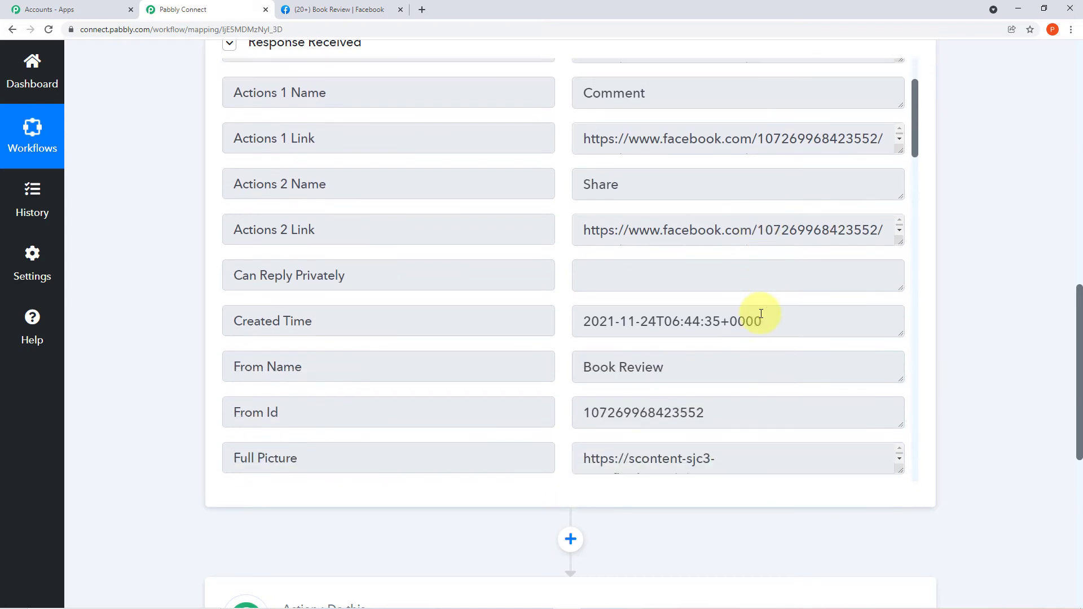
scroll(761, 313, down, 5)
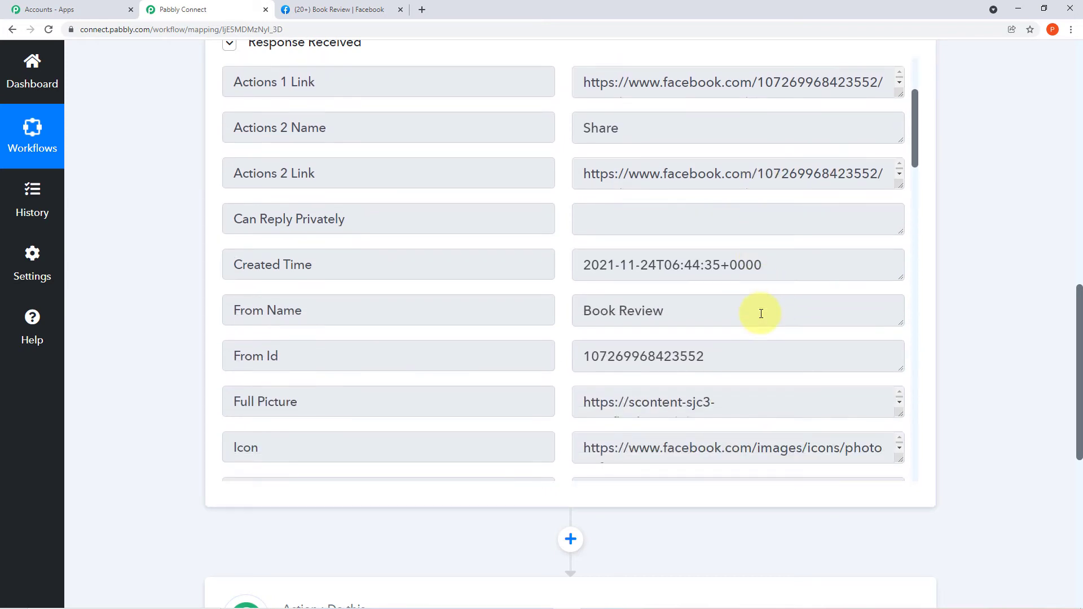
scroll(761, 313, down, 8)
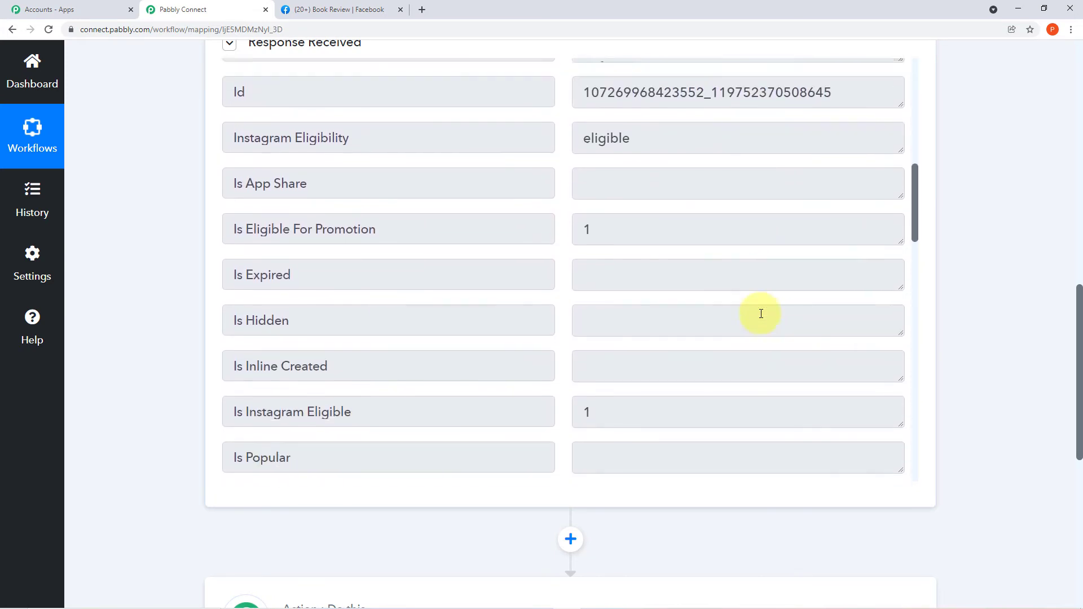
scroll(760, 313, down, 9)
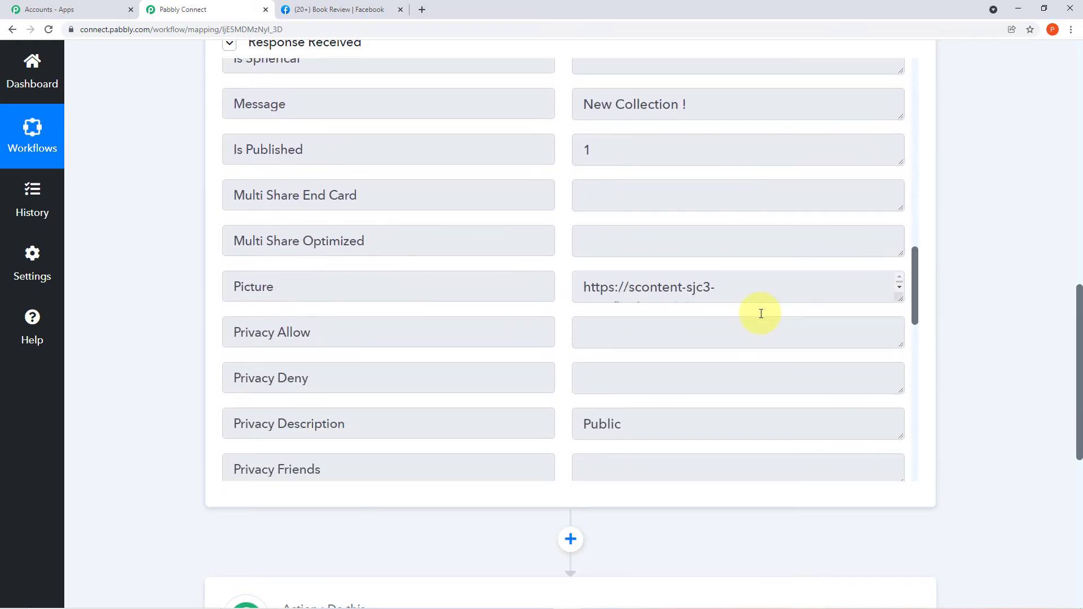
scroll(761, 313, down, 7)
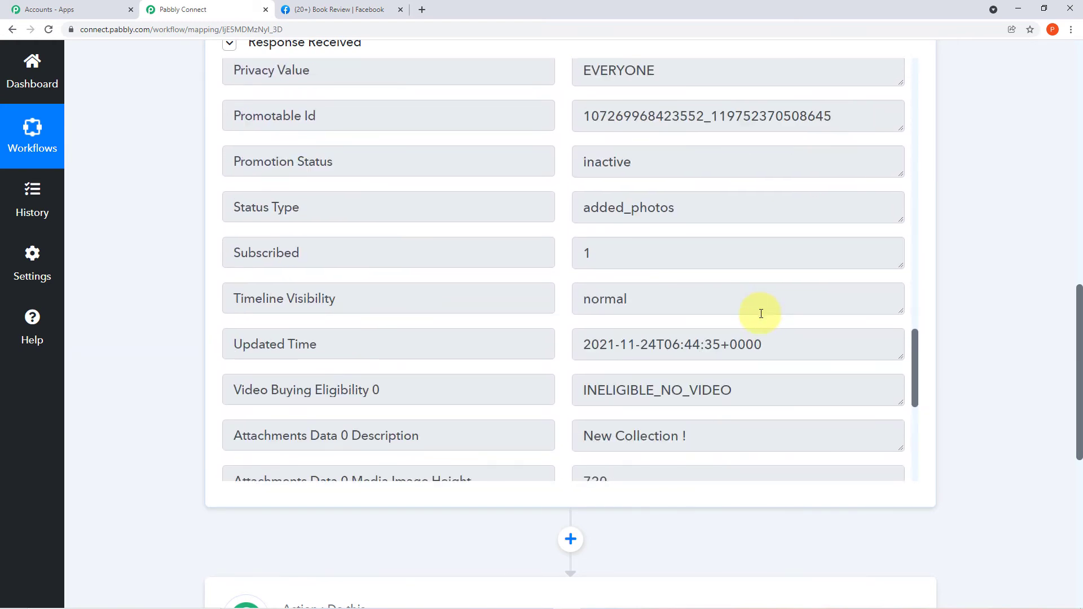
scroll(759, 312, down, 8)
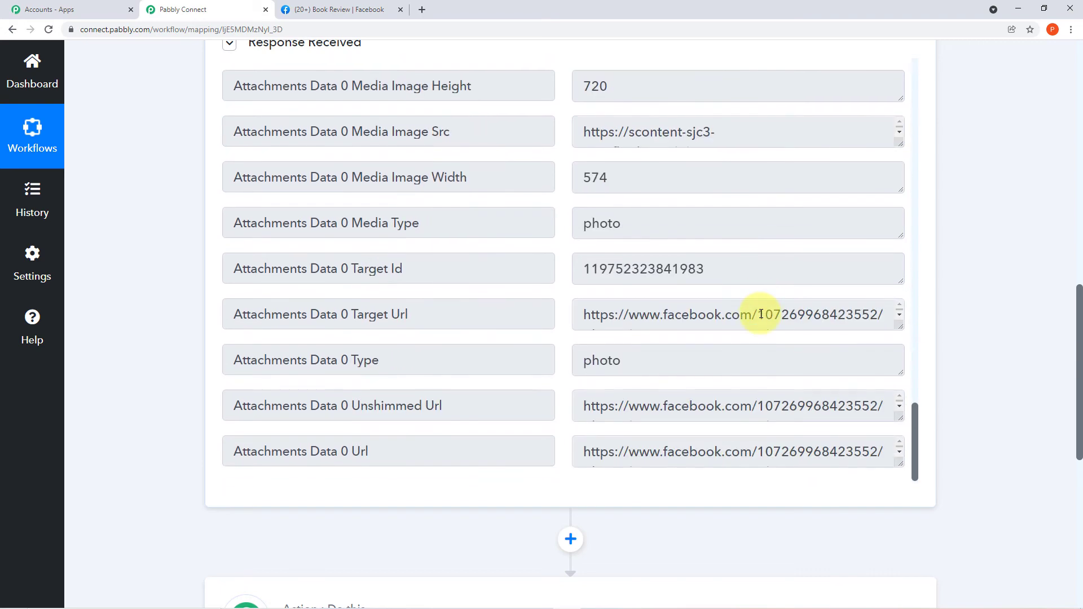
scroll(675, 296, up, 1)
scroll(544, 269, up, 18)
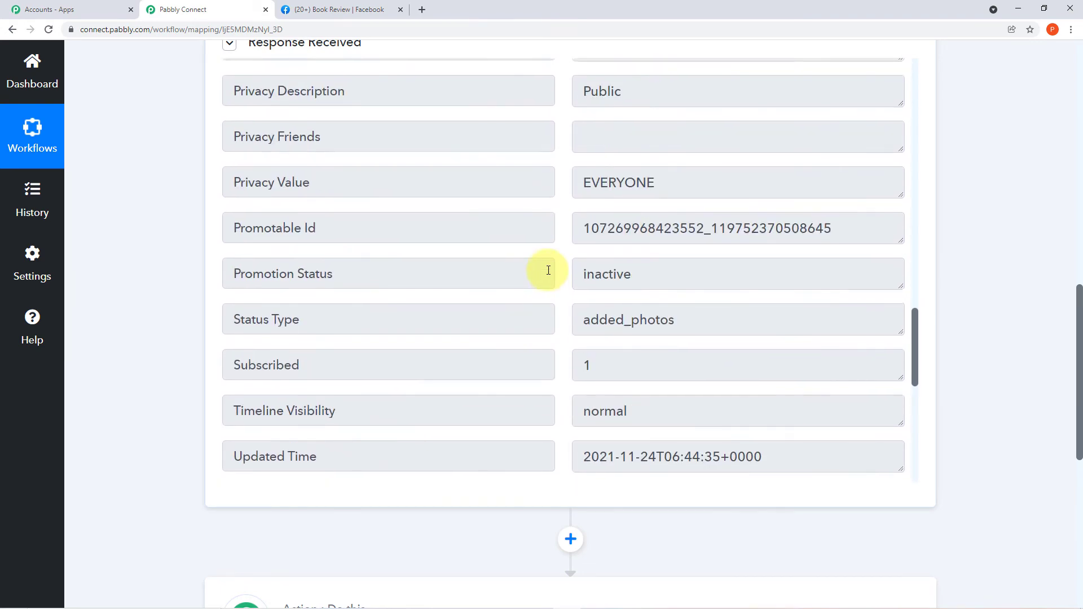
scroll(548, 270, up, 10)
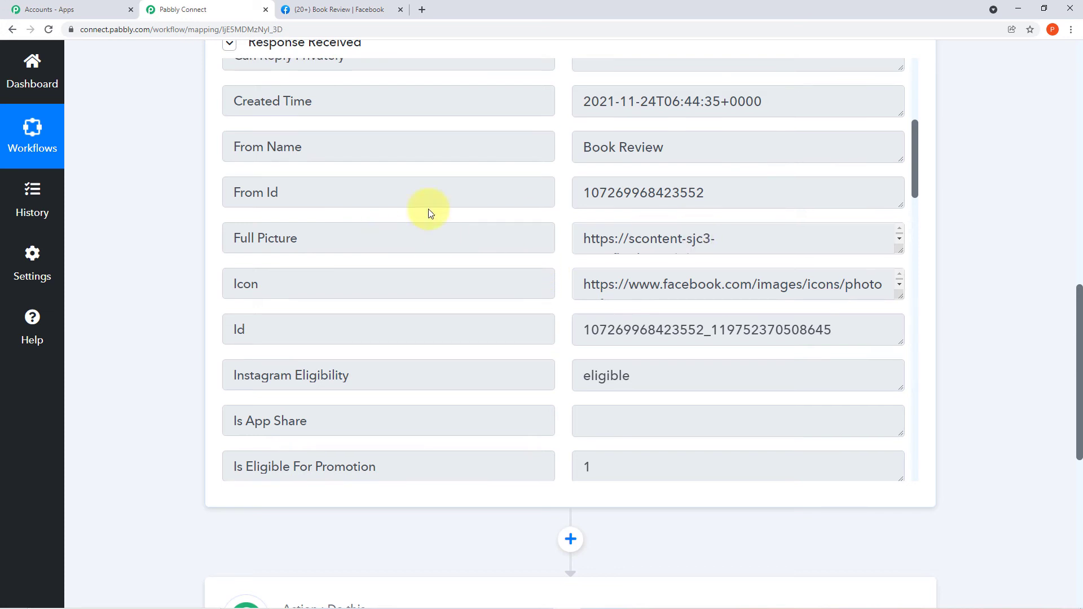
Step: Check the post's image by opening the Full Picture URL from the response in a new browser tab, and close that tab
drag(901, 254, 901, 421)
drag(870, 363, 576, 209)
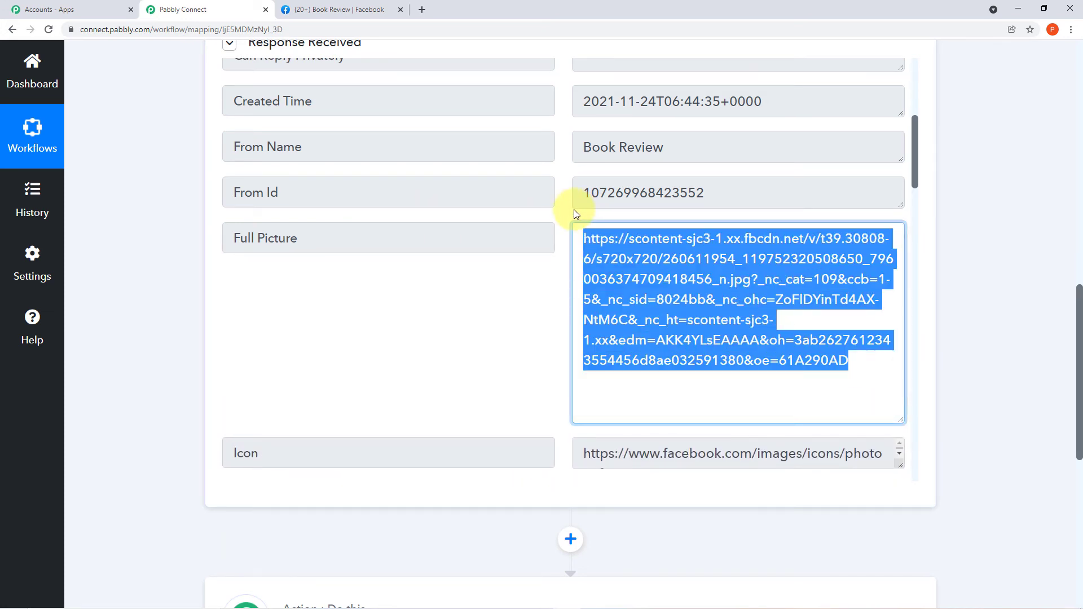
click(421, 10)
click(423, 30)
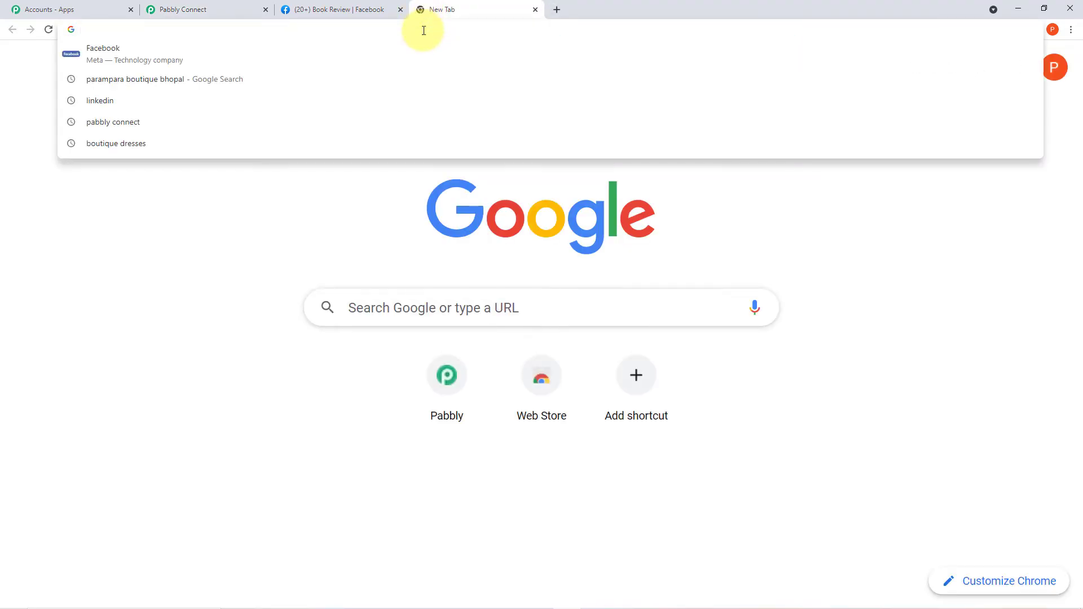
key(ctrl+v)
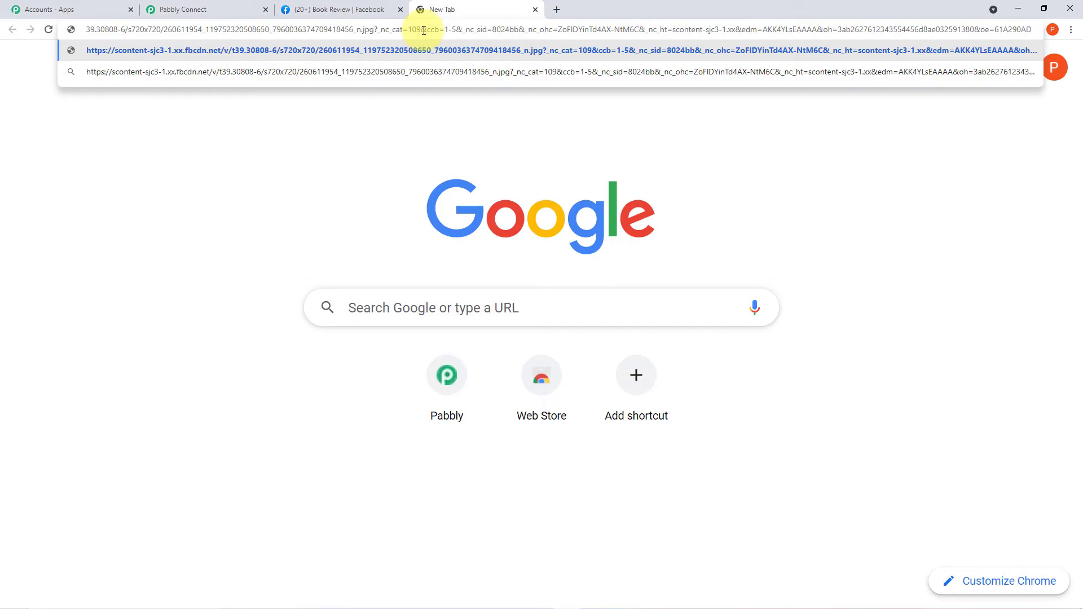
key(Return)
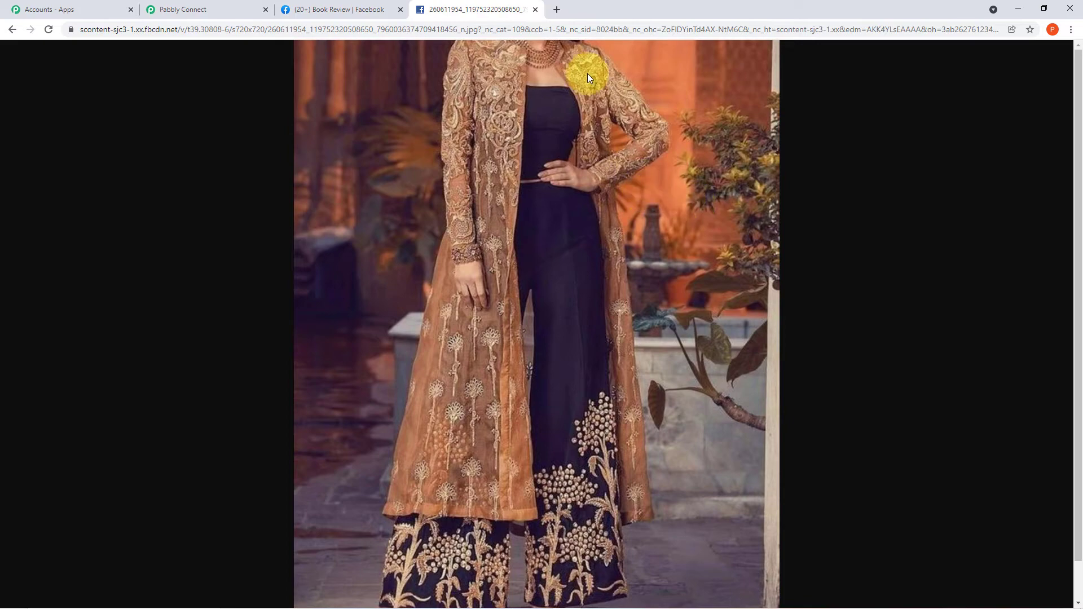
click(535, 9)
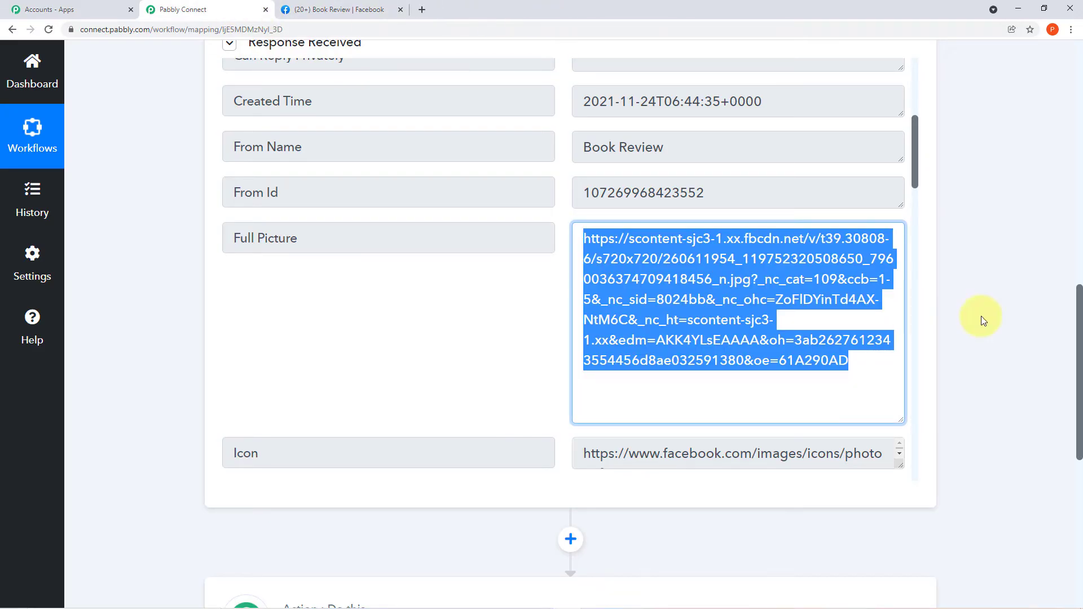
click(993, 299)
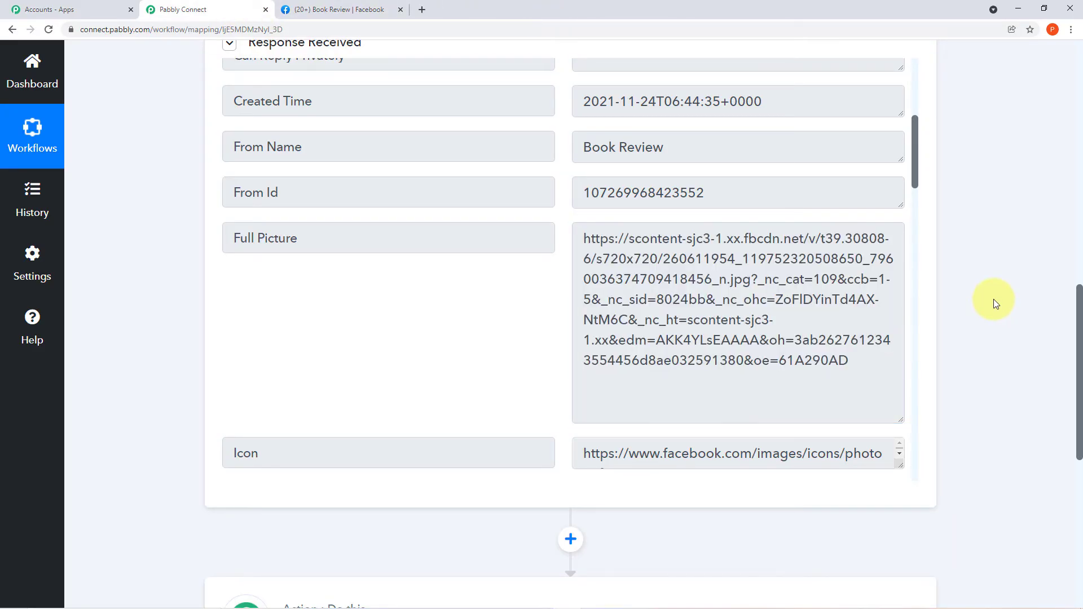
Step: Review the Facebook Pages trigger's settings and its received response
scroll(993, 299, up, 10)
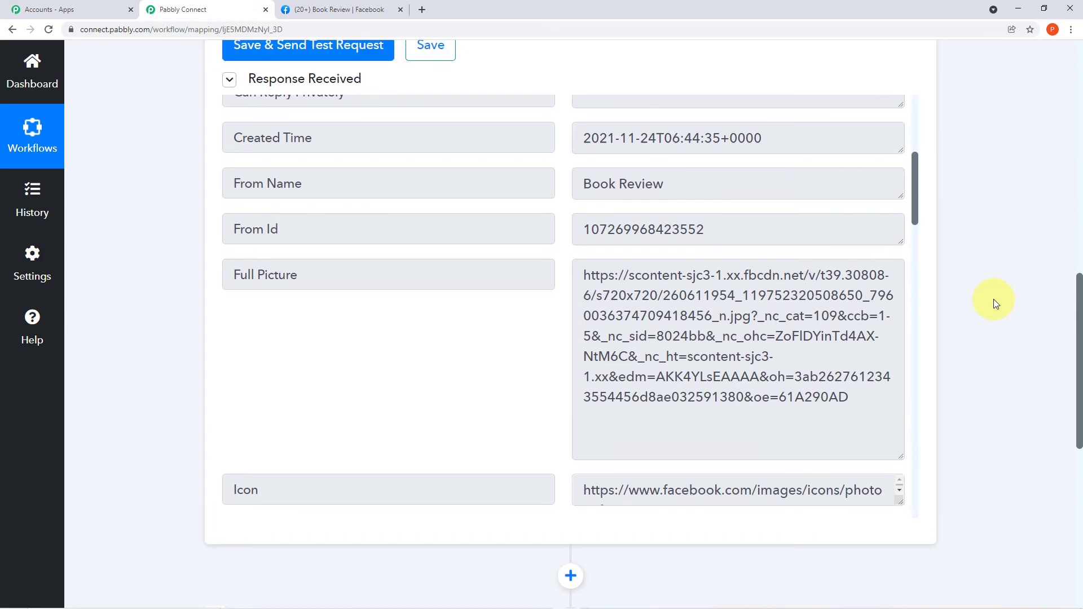
scroll(993, 299, up, 2)
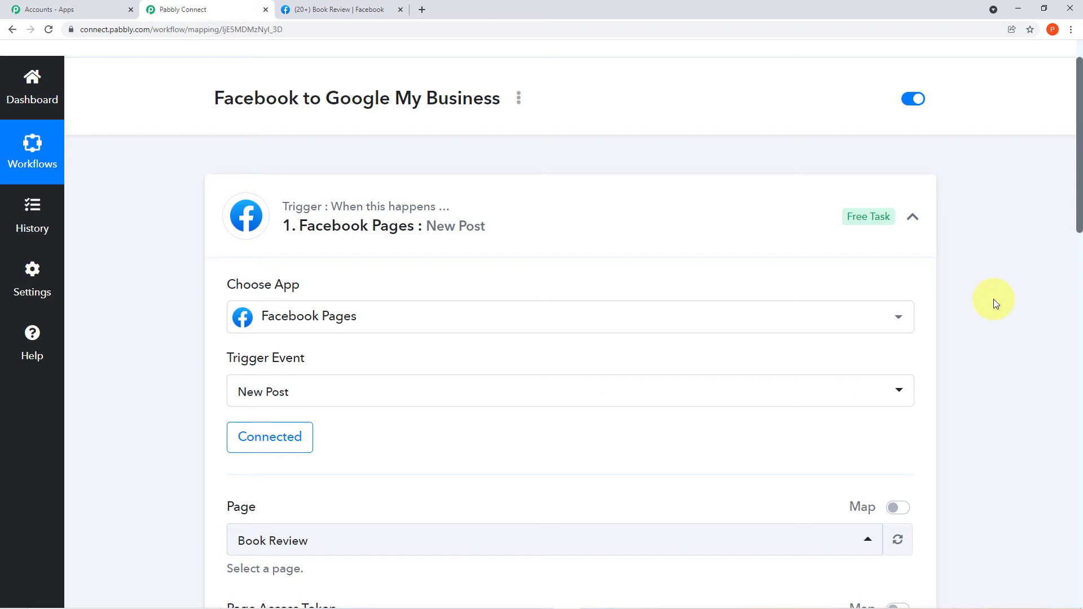
scroll(994, 304, down, 6)
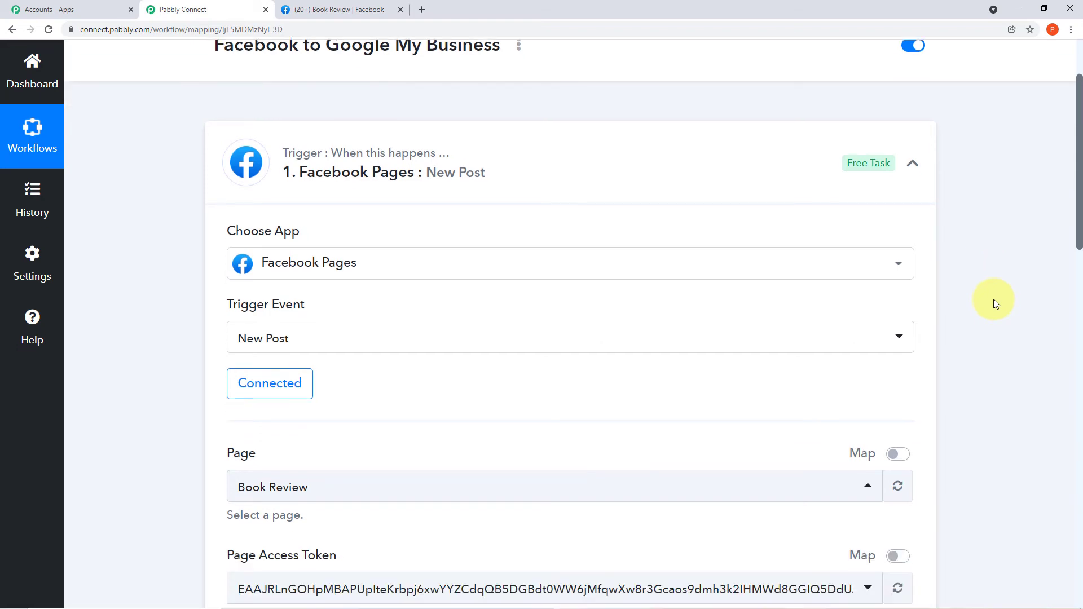
scroll(995, 303, down, 10)
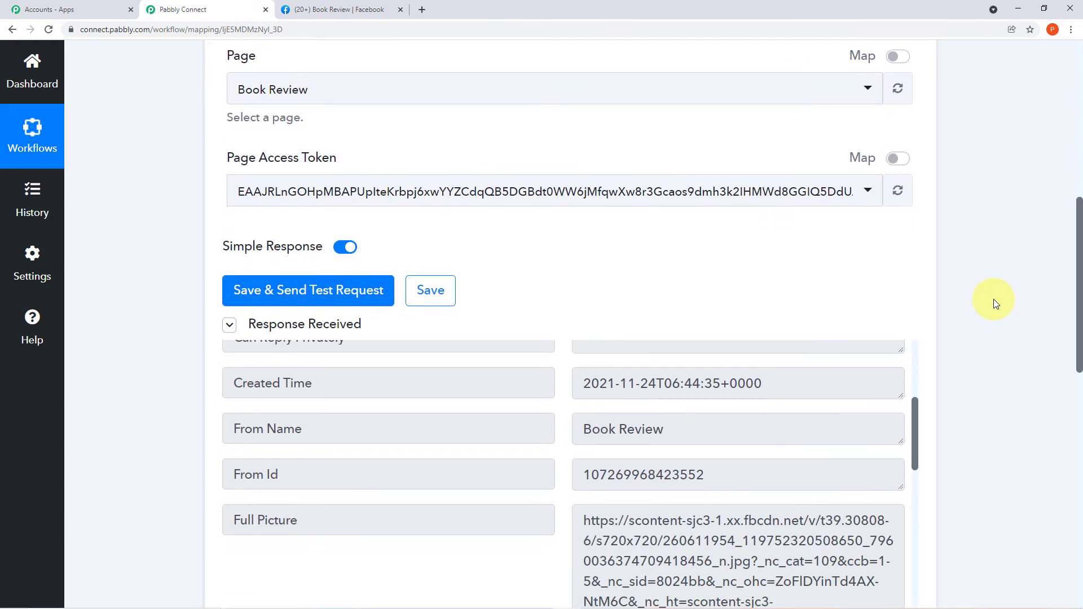
scroll(993, 303, down, 1)
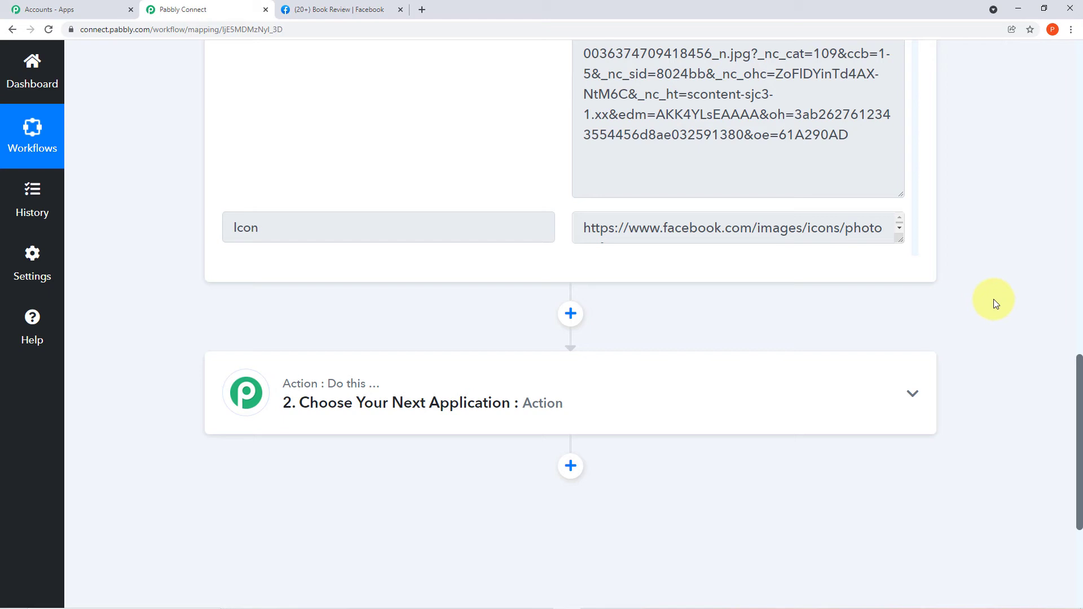
scroll(993, 302, up, 2)
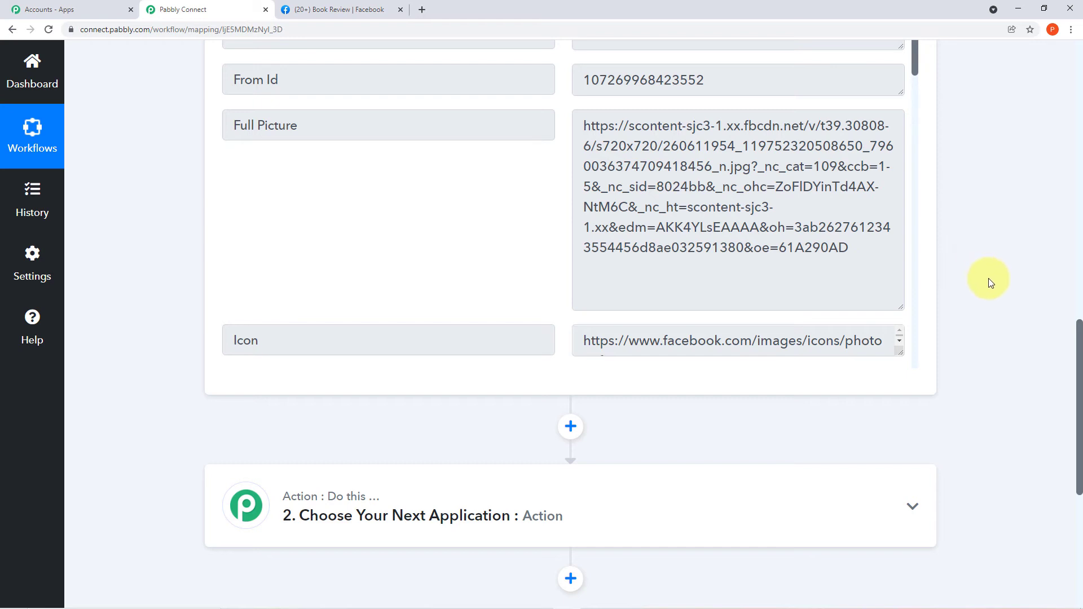
Step: Choose Google My Business as the app for the workflow's action step
scroll(987, 285, down, 5)
click(701, 249)
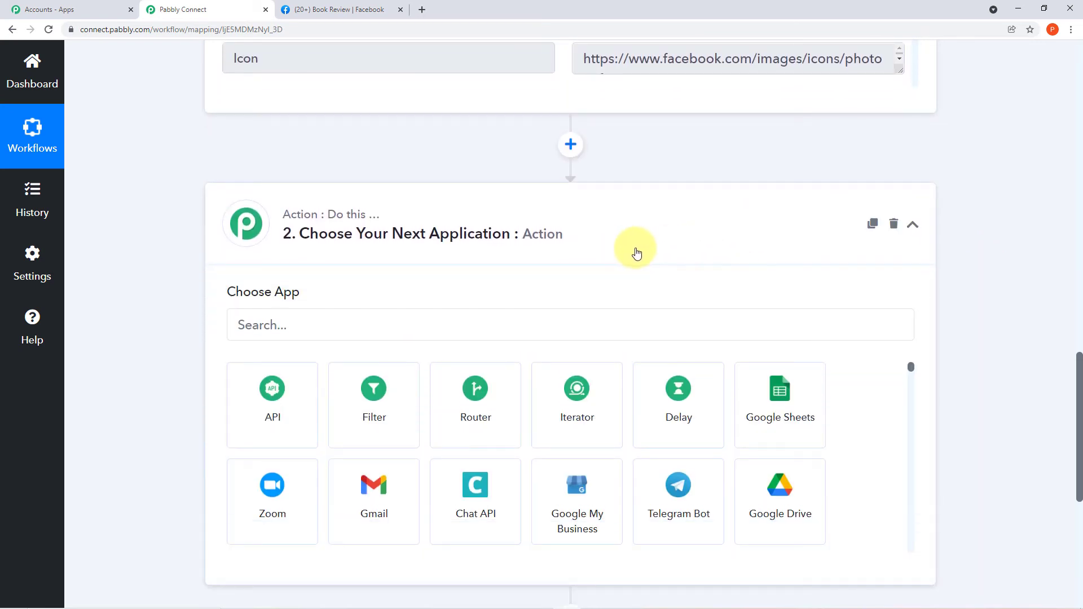
click(573, 329)
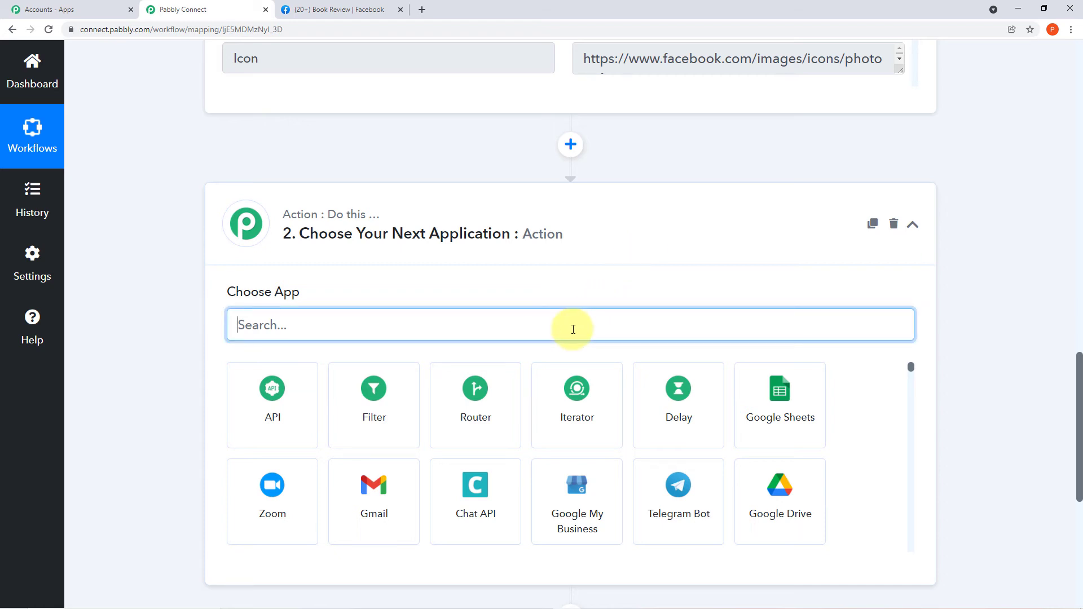
text(g)
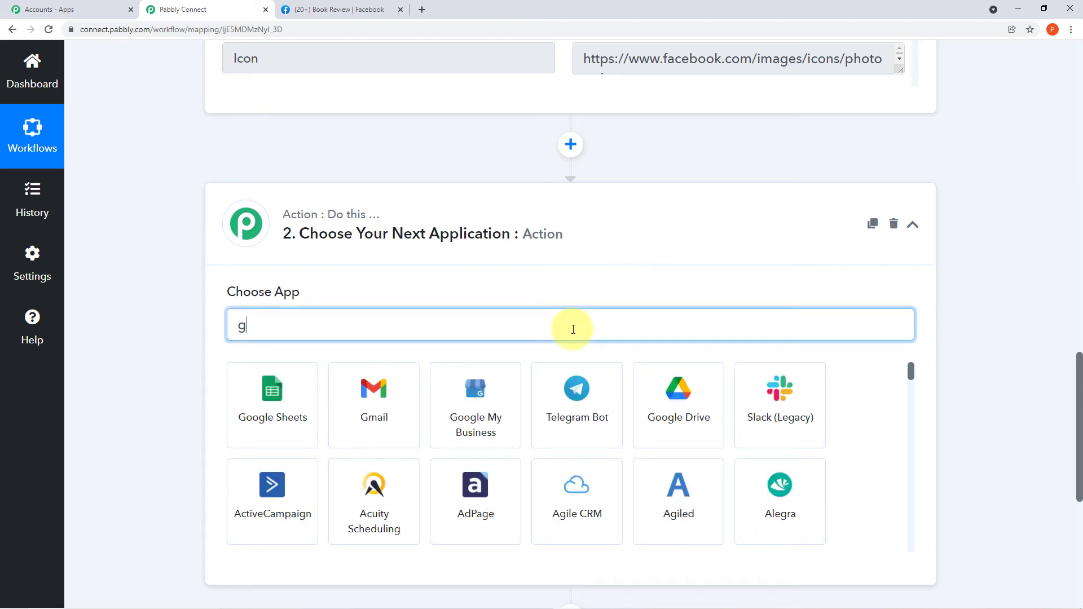
text(oogle my b)
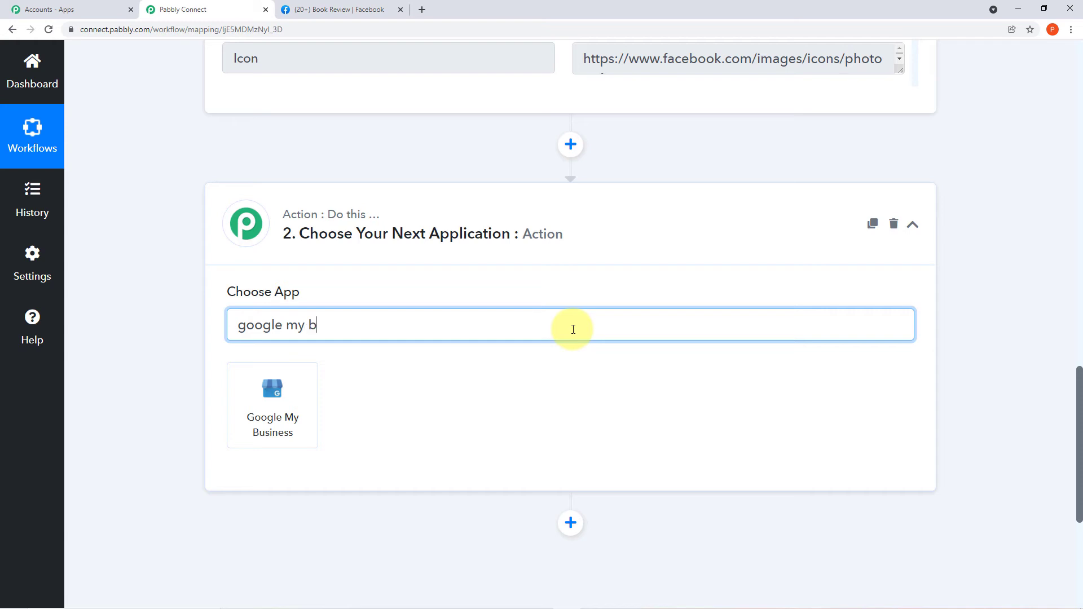
click(285, 418)
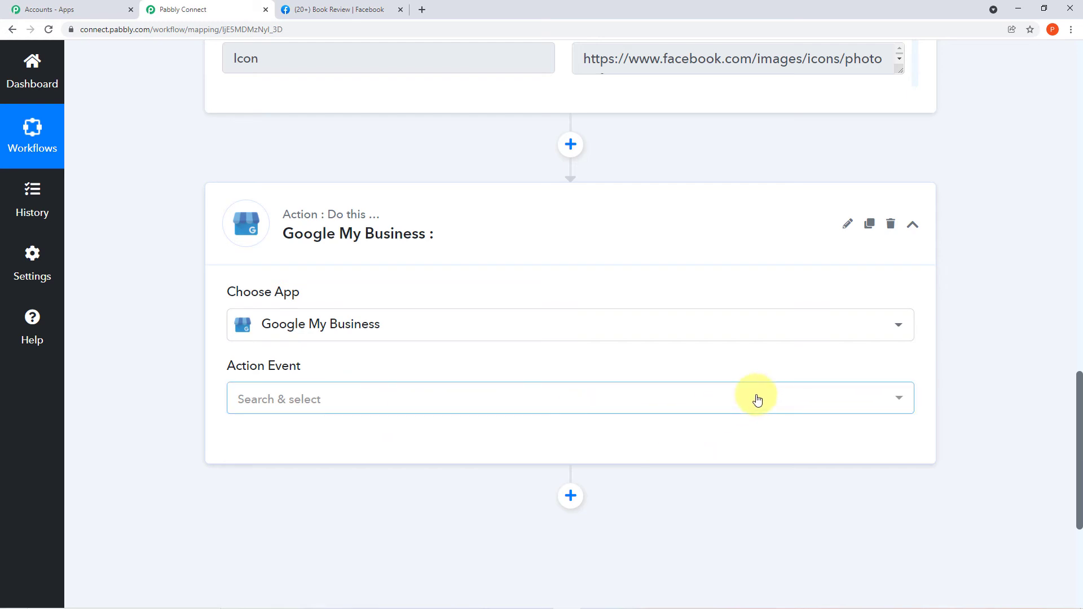
Step: Set the Google My Business action event to Upload Media Photo
click(897, 403)
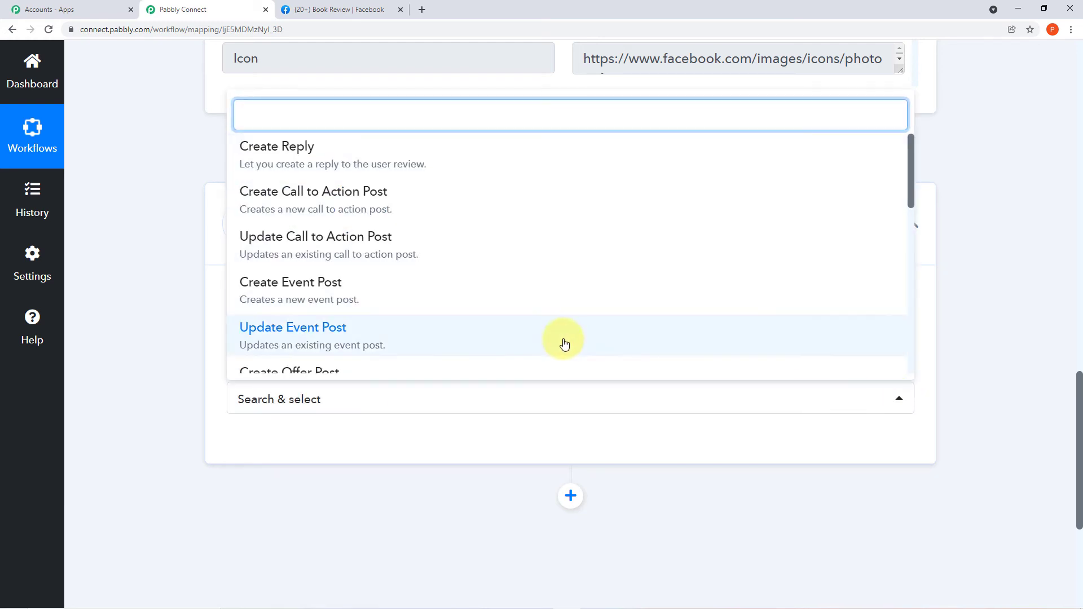
scroll(572, 269, down, 5)
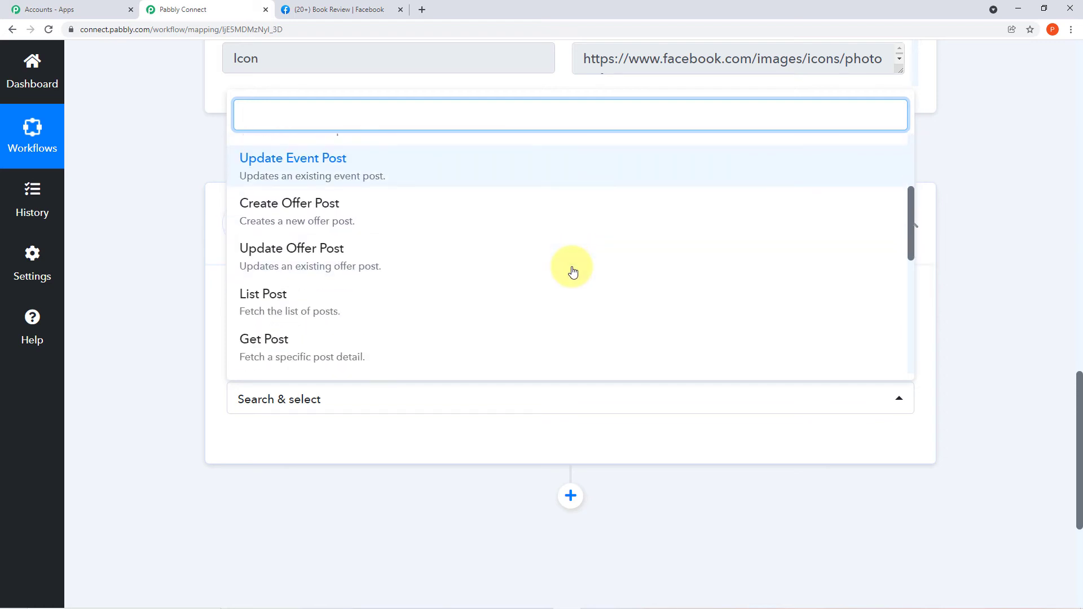
scroll(572, 269, down, 2)
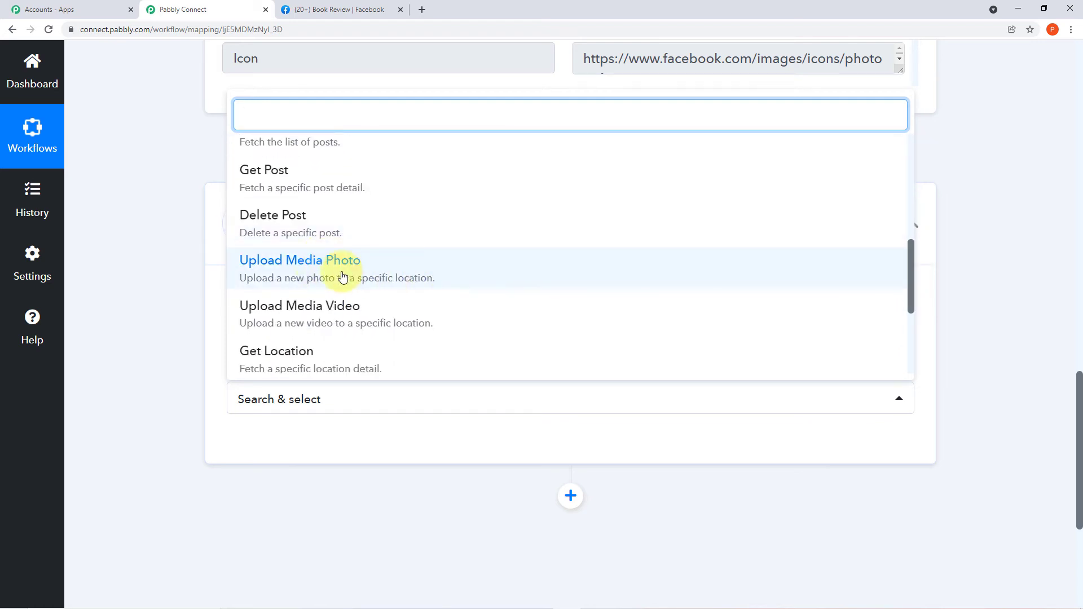
click(412, 277)
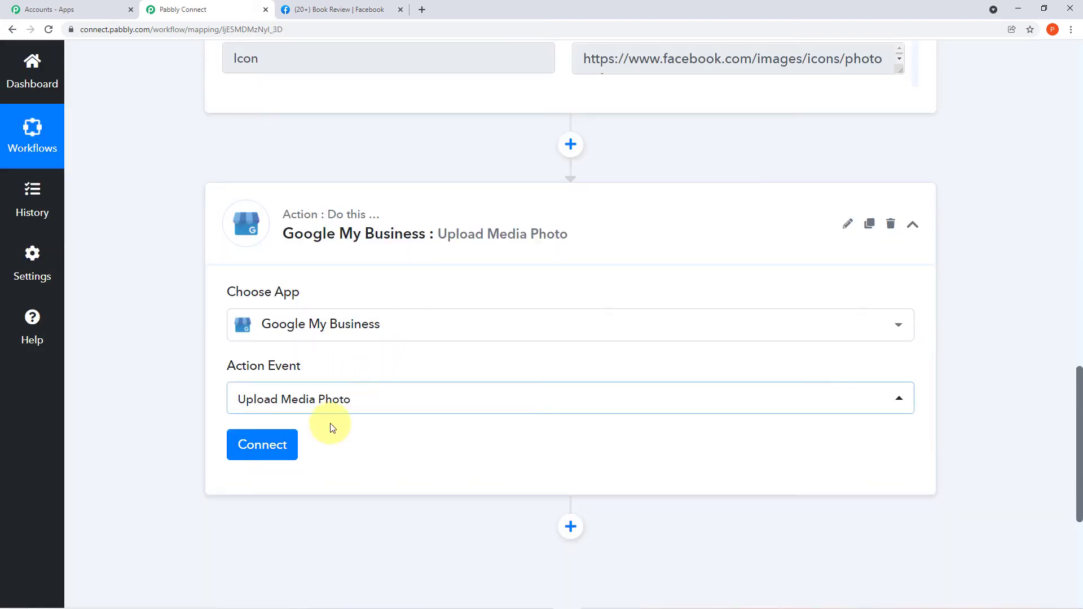
Step: Add a new Google My Business connection and authorise pabbly.com to access the business's Google account
click(277, 451)
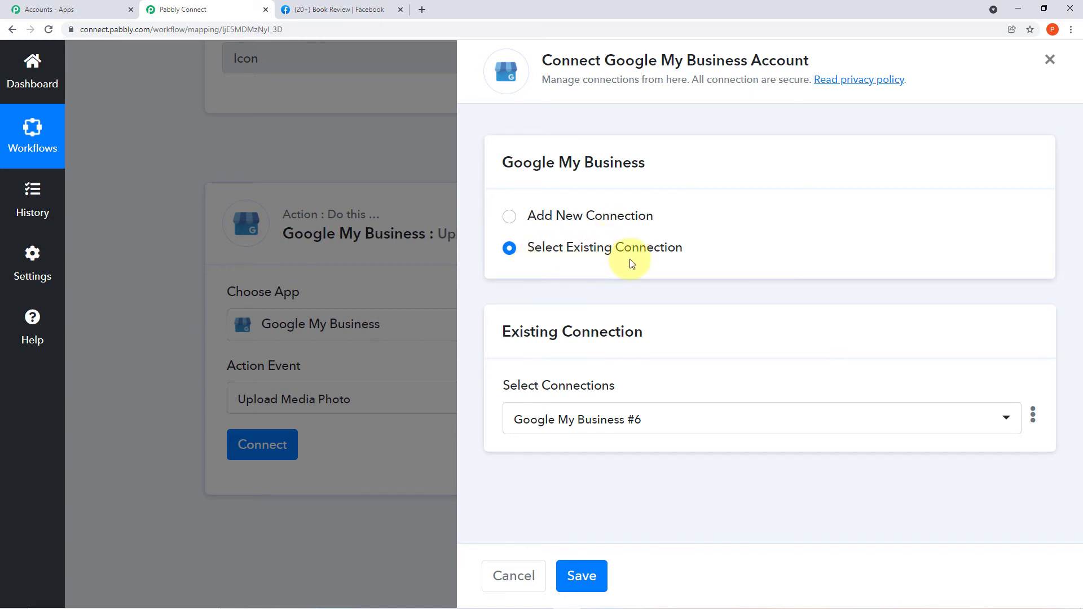
click(508, 218)
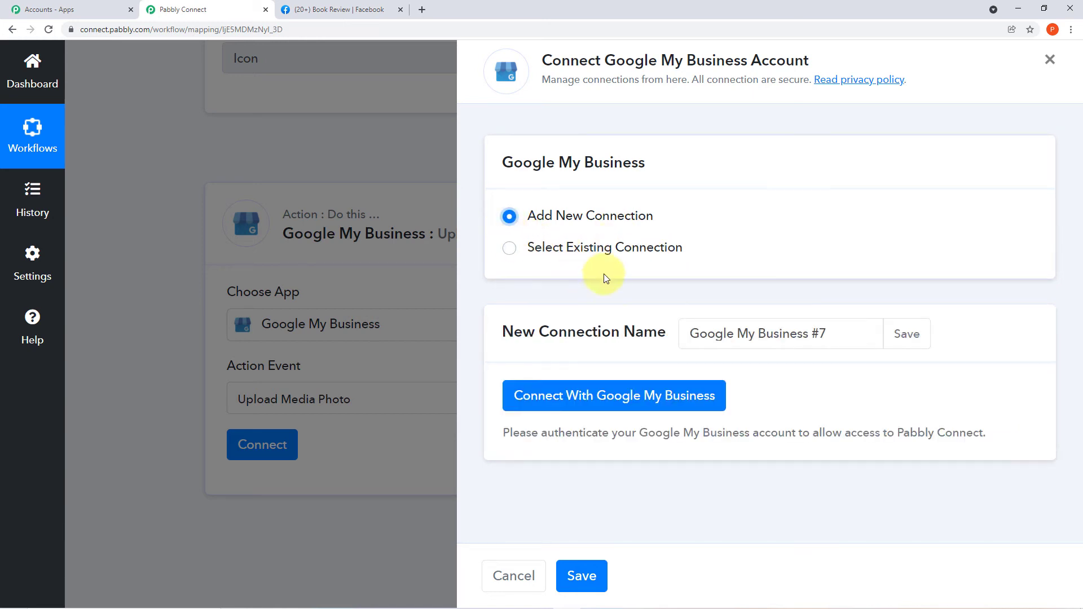
click(615, 414)
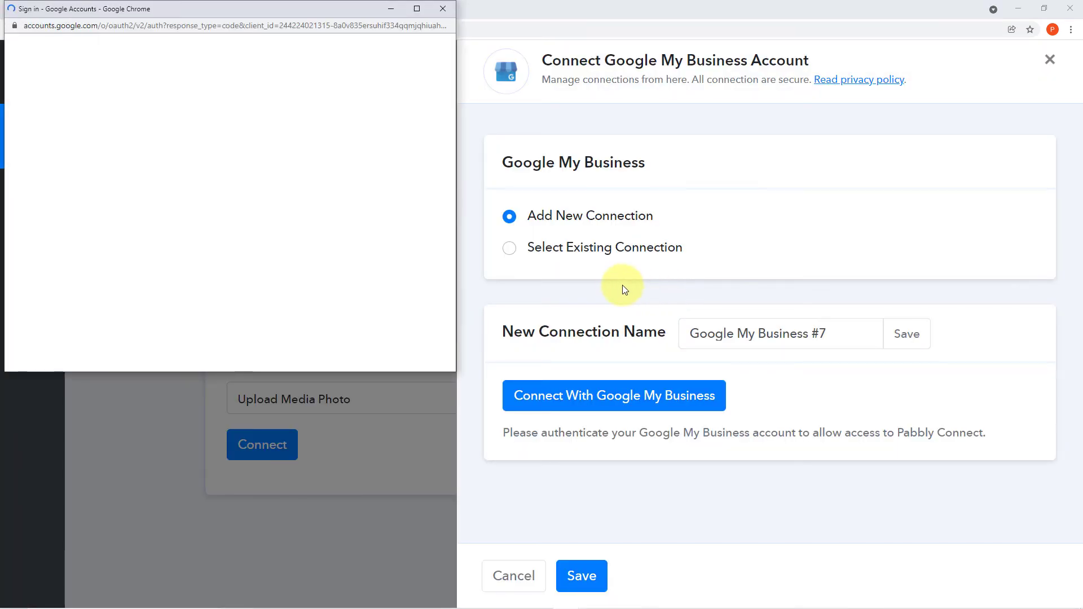
click(229, 192)
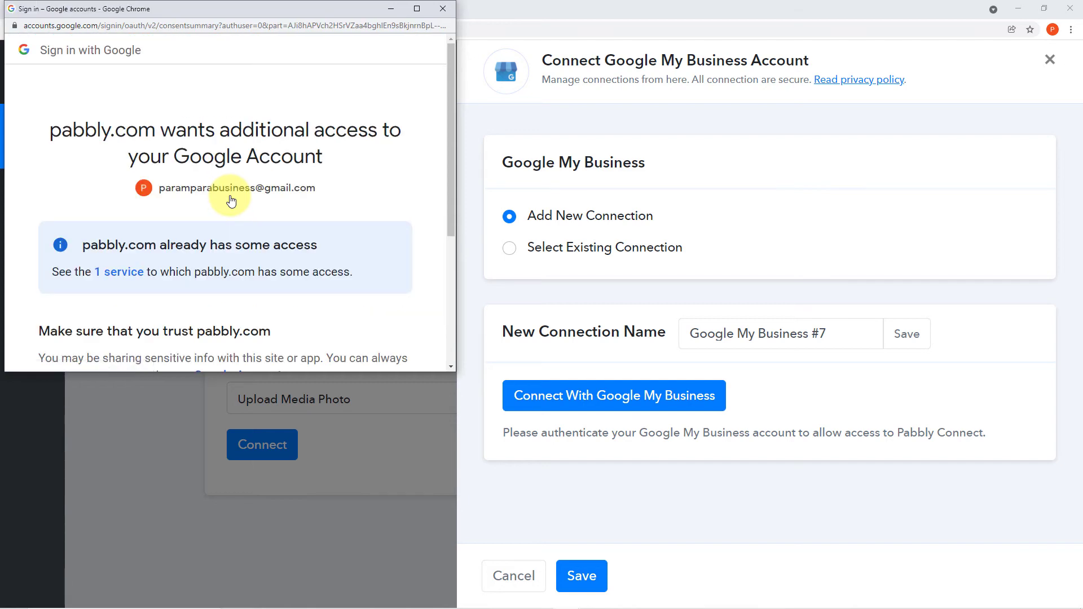
scroll(231, 200, down, 3)
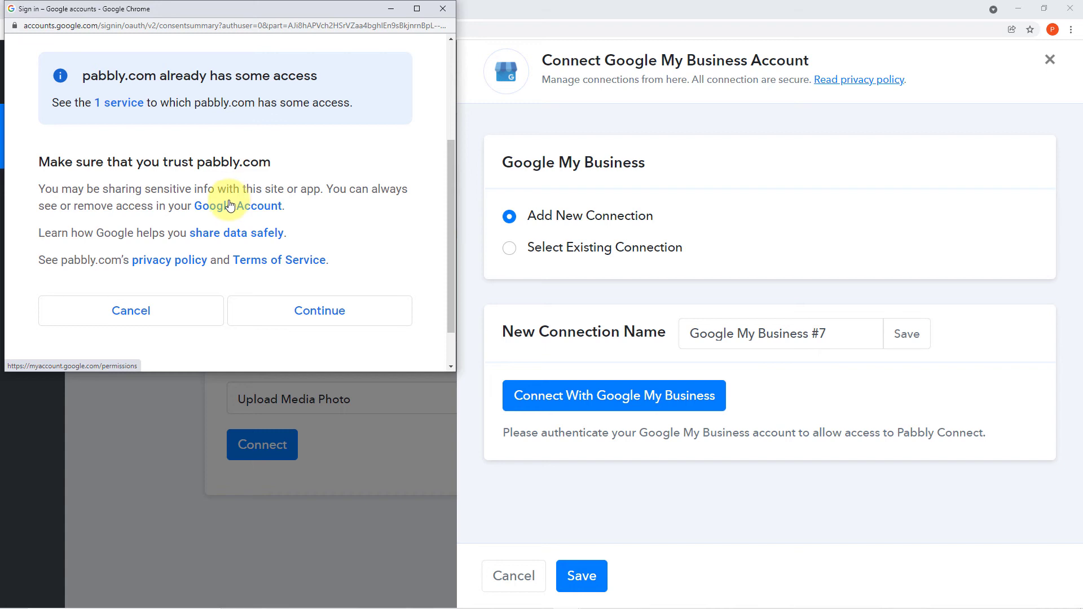
click(315, 310)
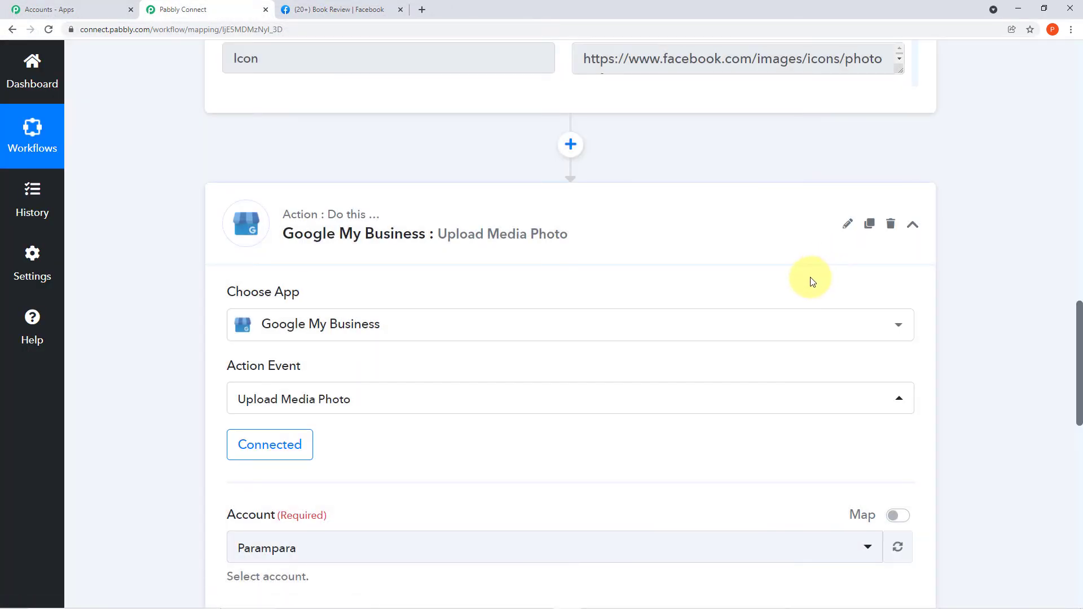
Step: Examine the Upload Media Photo action's Account, Location, Source URL and Association Category fields, and compare them with the trigger's Full Picture response
scroll(786, 290, down, 5)
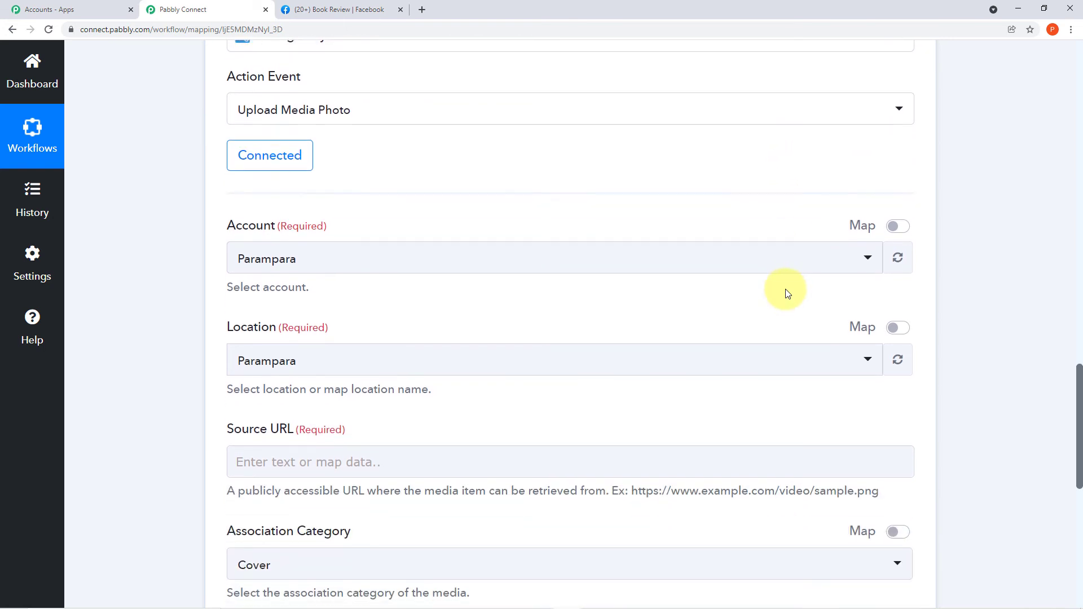
scroll(786, 291, down, 1)
scroll(729, 291, up, 1)
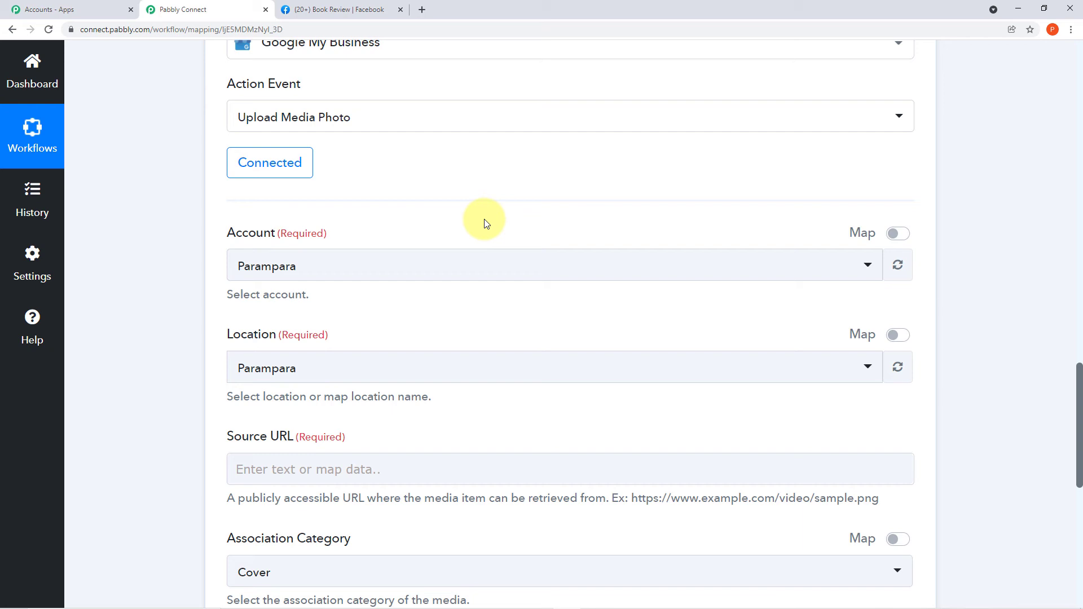
scroll(483, 224, down, 2)
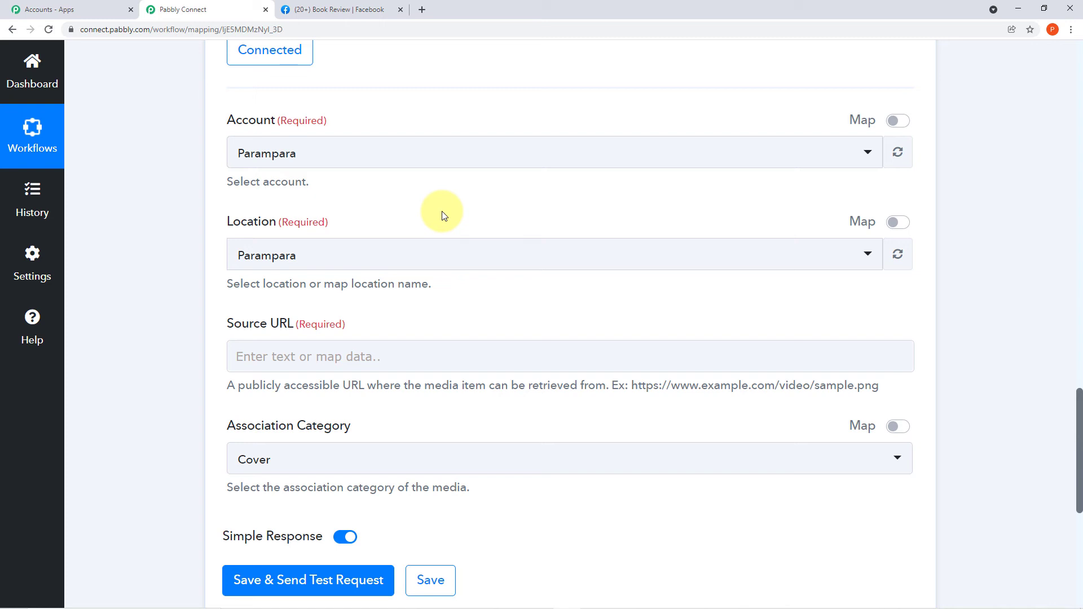
click(252, 342)
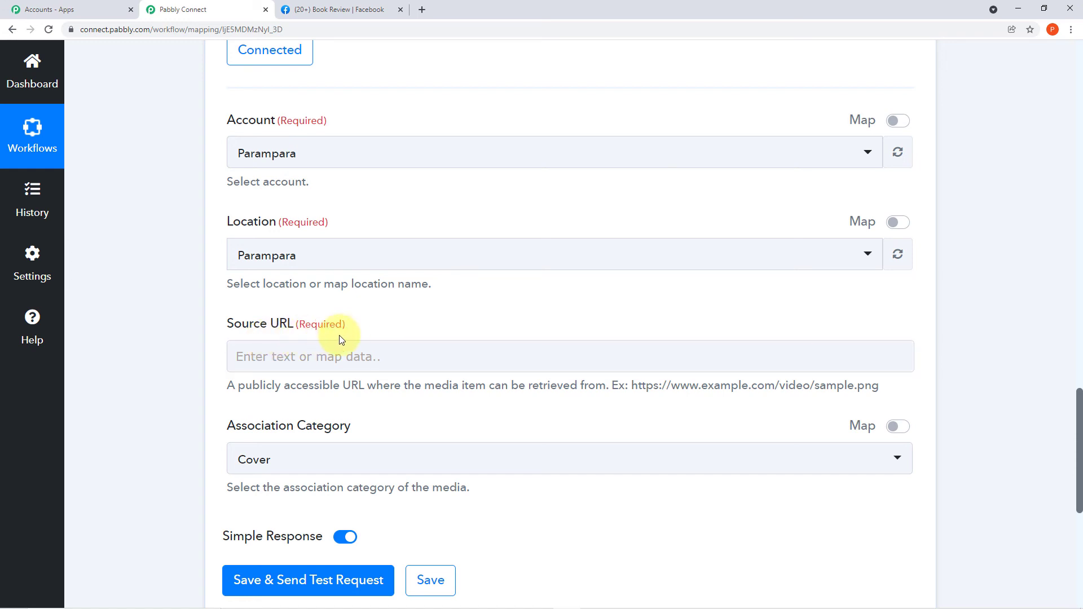
click(1078, 302)
scroll(1079, 303, up, 6)
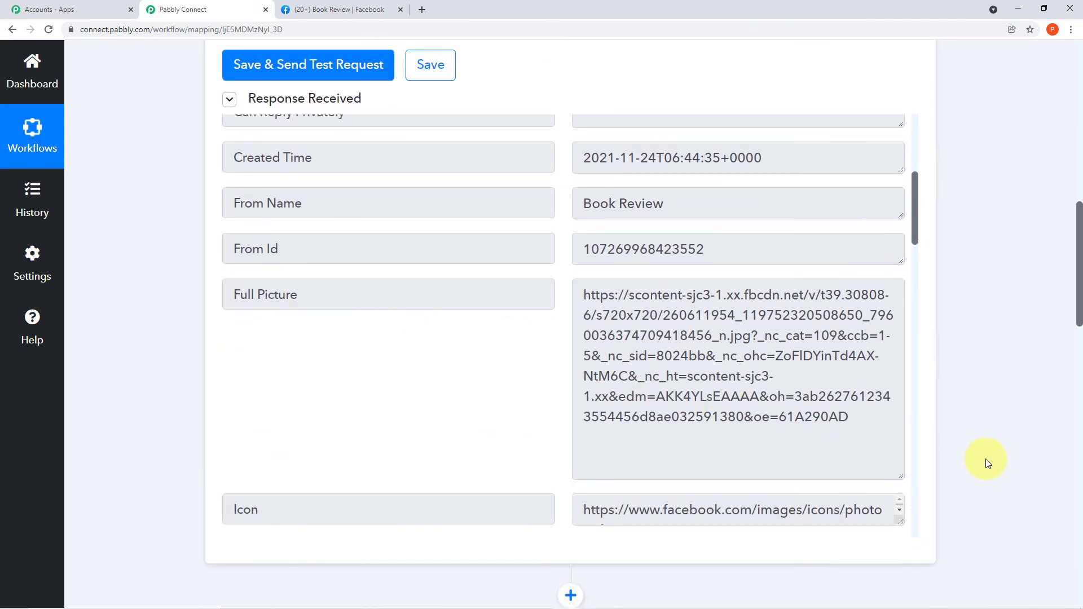
scroll(985, 459, down, 14)
scroll(986, 459, down, 2)
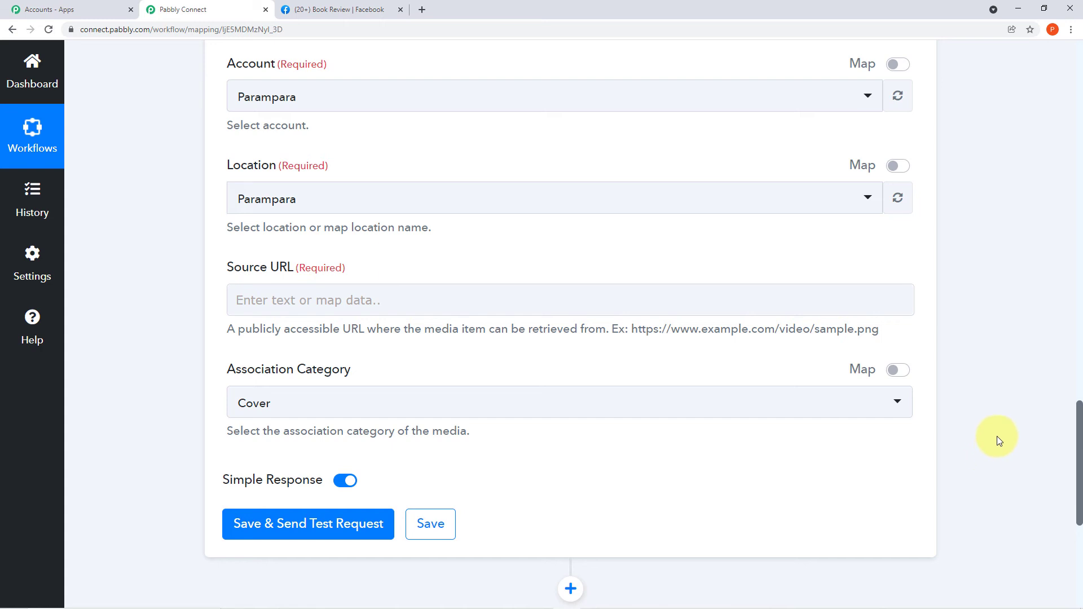
Step: Map the Upload Media Photo action's Source URL to the Full Picture value from the Facebook Pages trigger
click(499, 295)
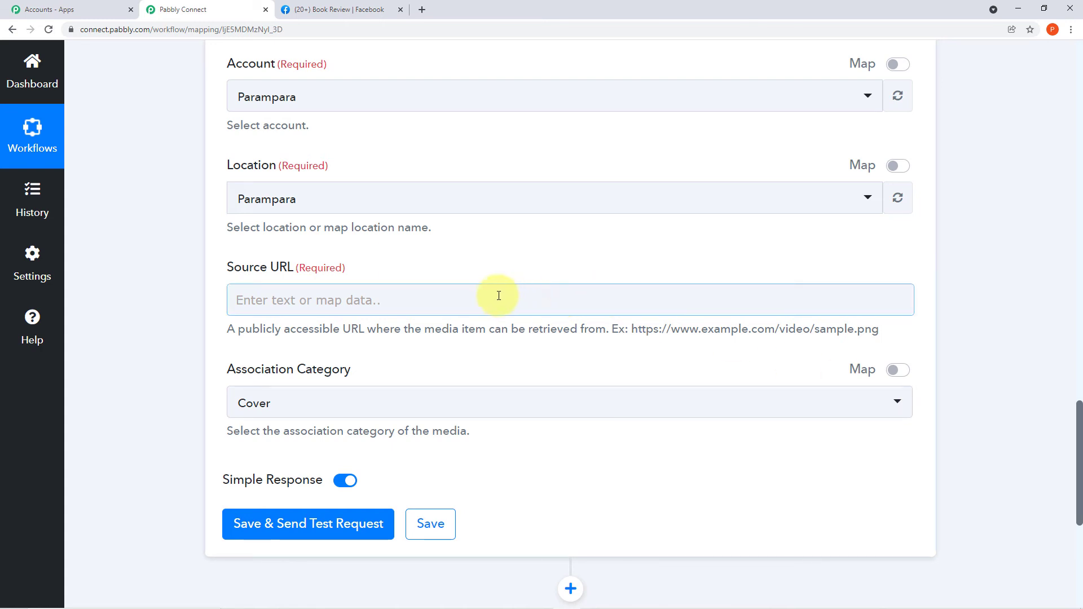
click(413, 296)
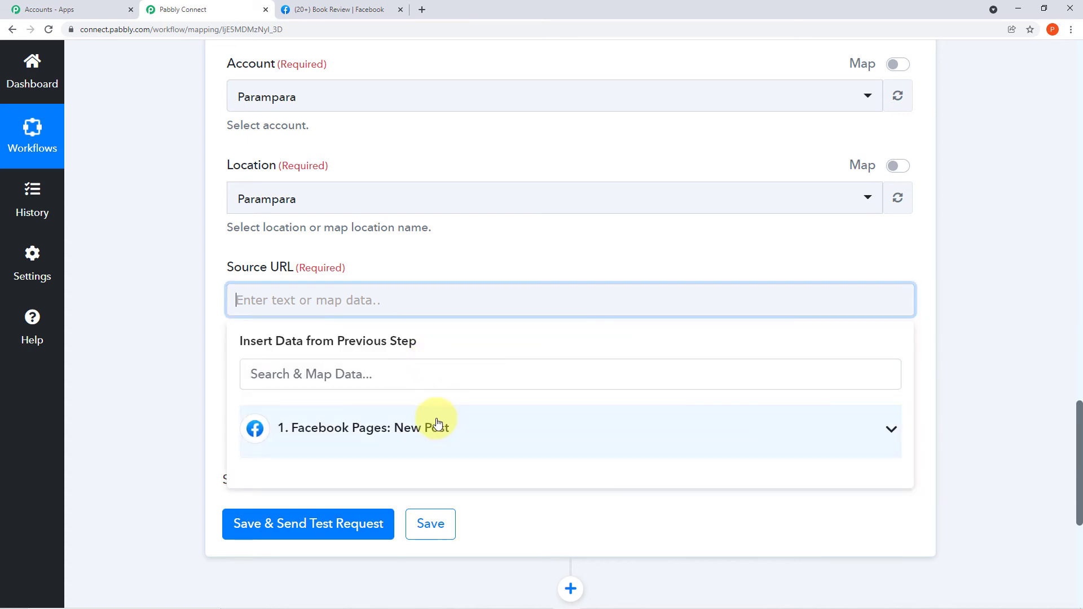
click(882, 439)
scroll(750, 423, down, 4)
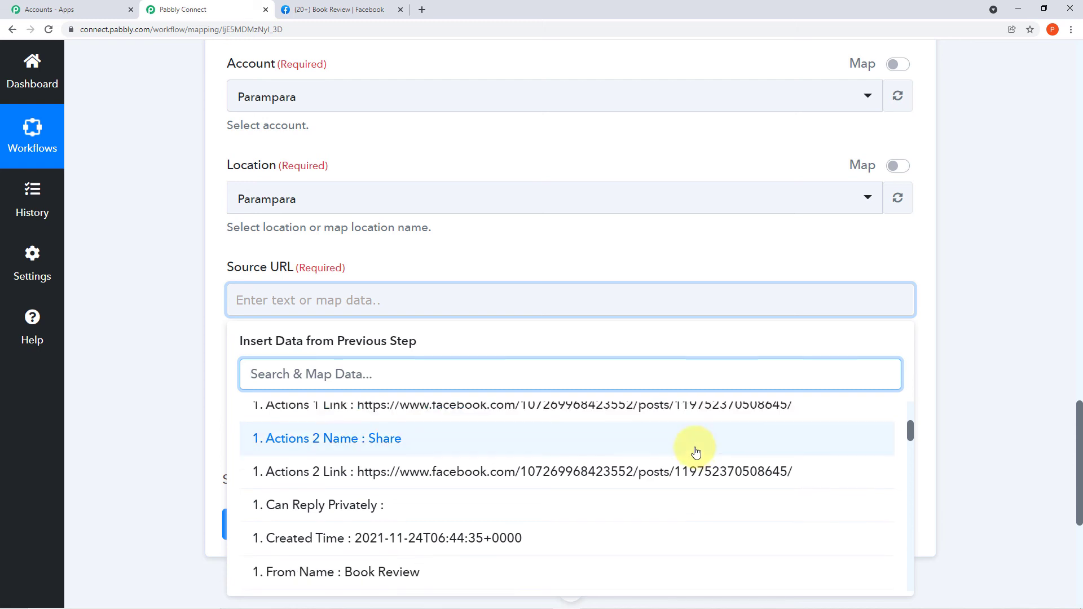
scroll(685, 446, down, 3)
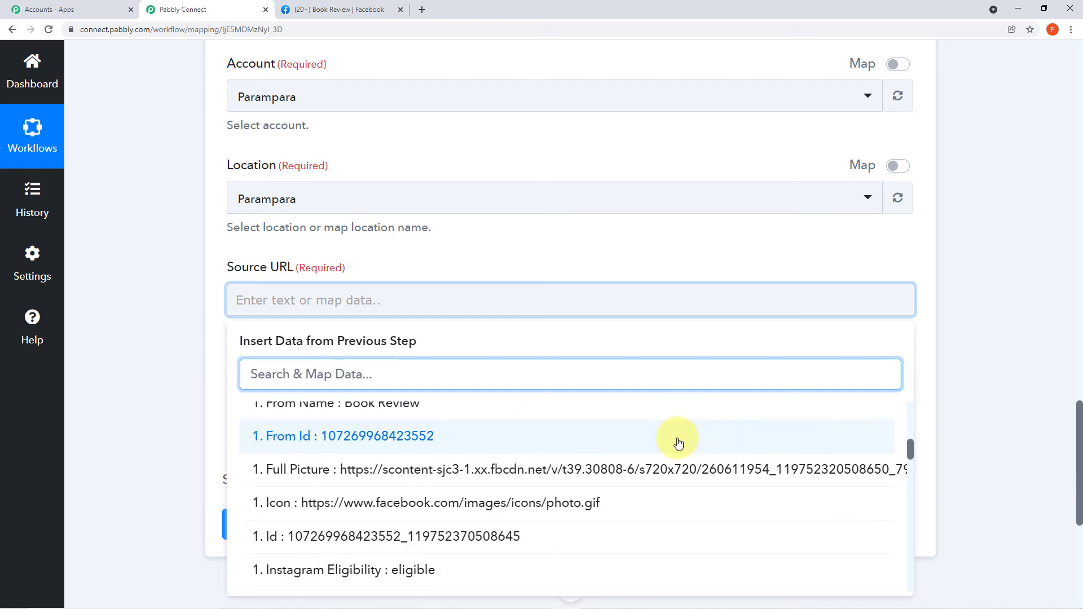
scroll(974, 455, up, 1)
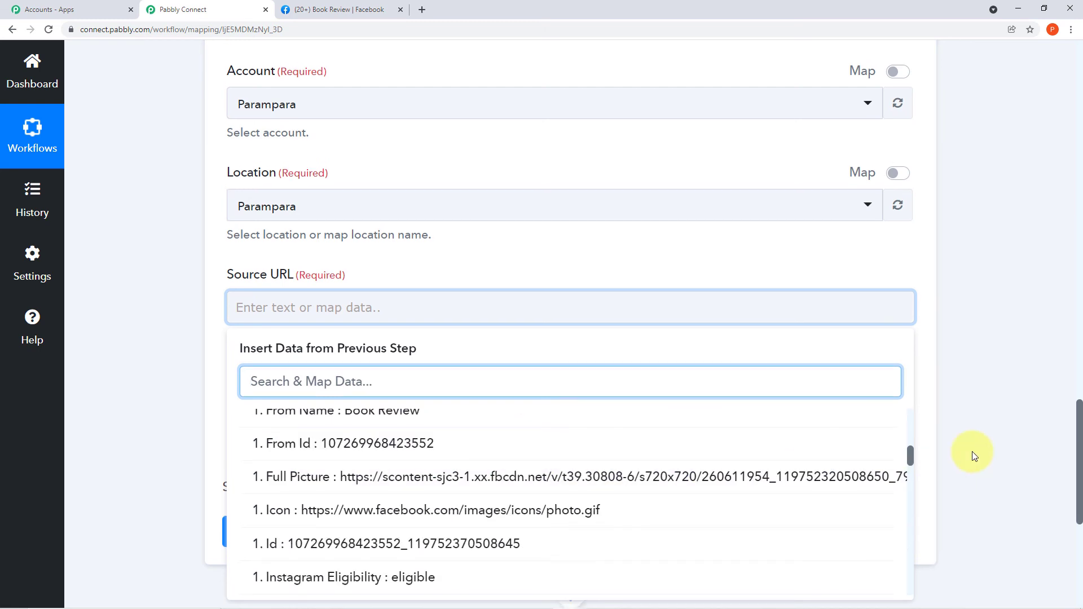
scroll(974, 456, up, 14)
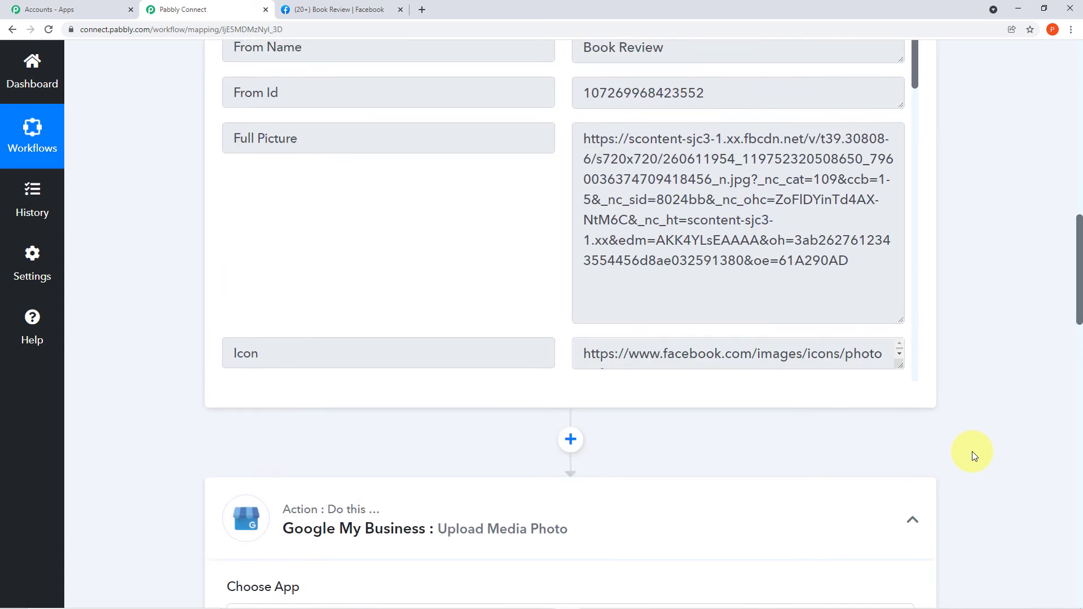
scroll(972, 451, up, 3)
scroll(953, 316, down, 4)
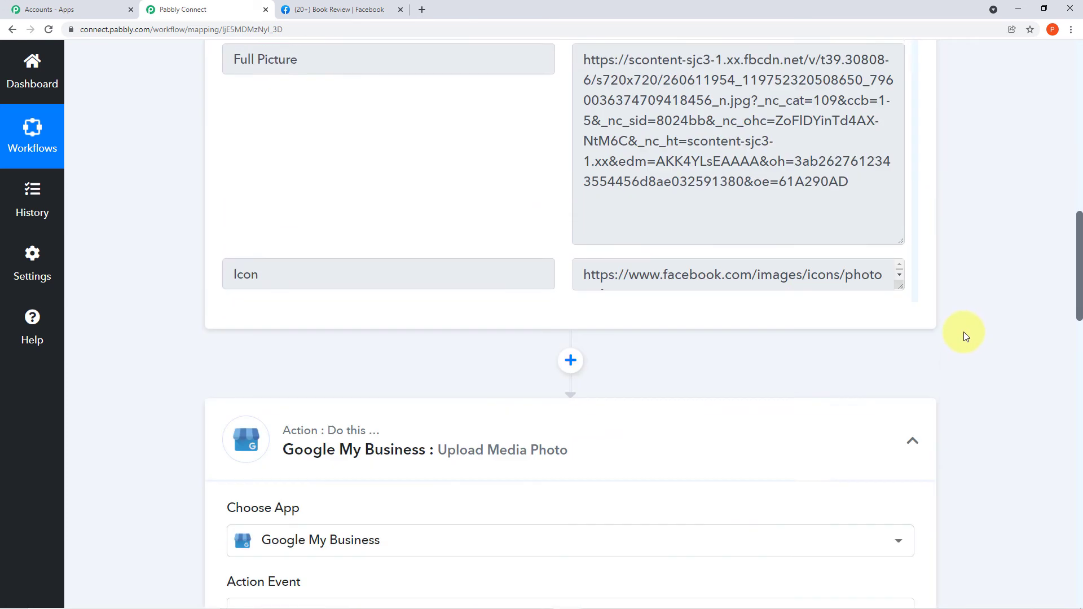
scroll(963, 332, down, 14)
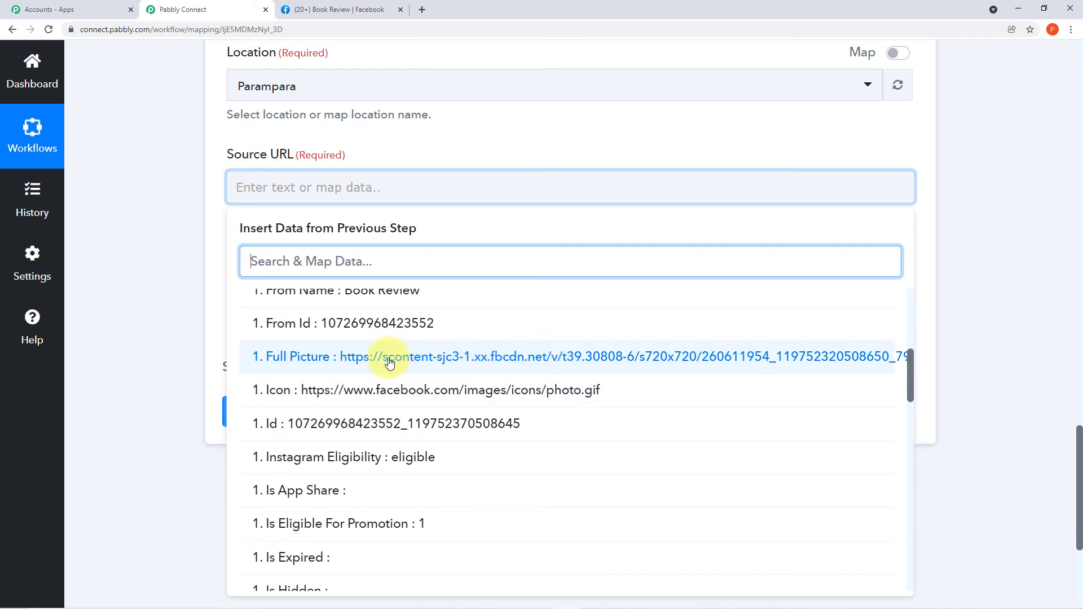
click(467, 364)
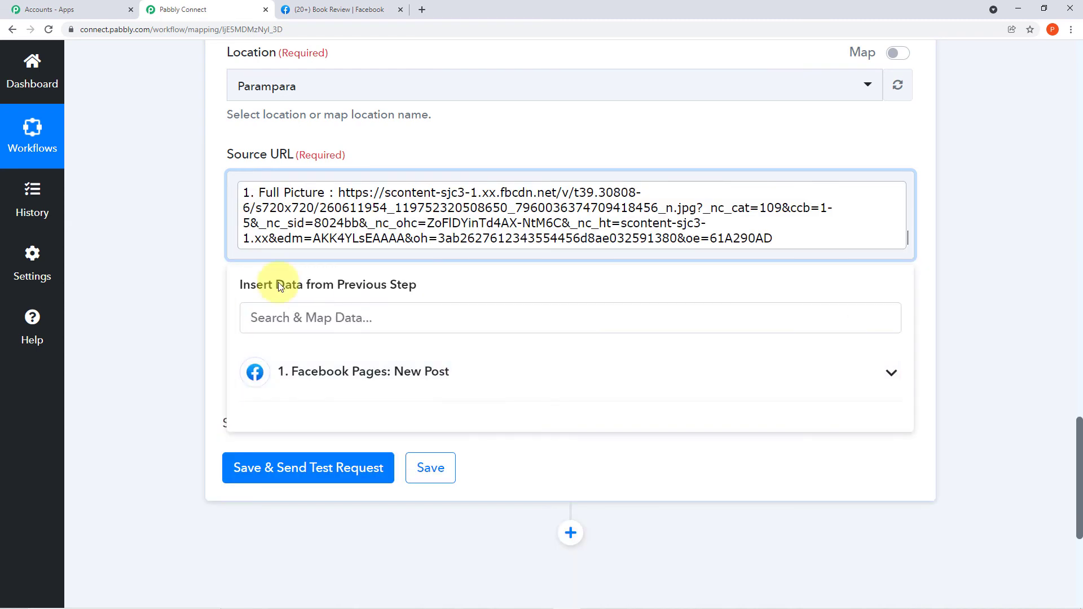
click(172, 238)
Step: Save the action and send a test request with the Cover association category, and read the returned response details
scroll(172, 238, down, 2)
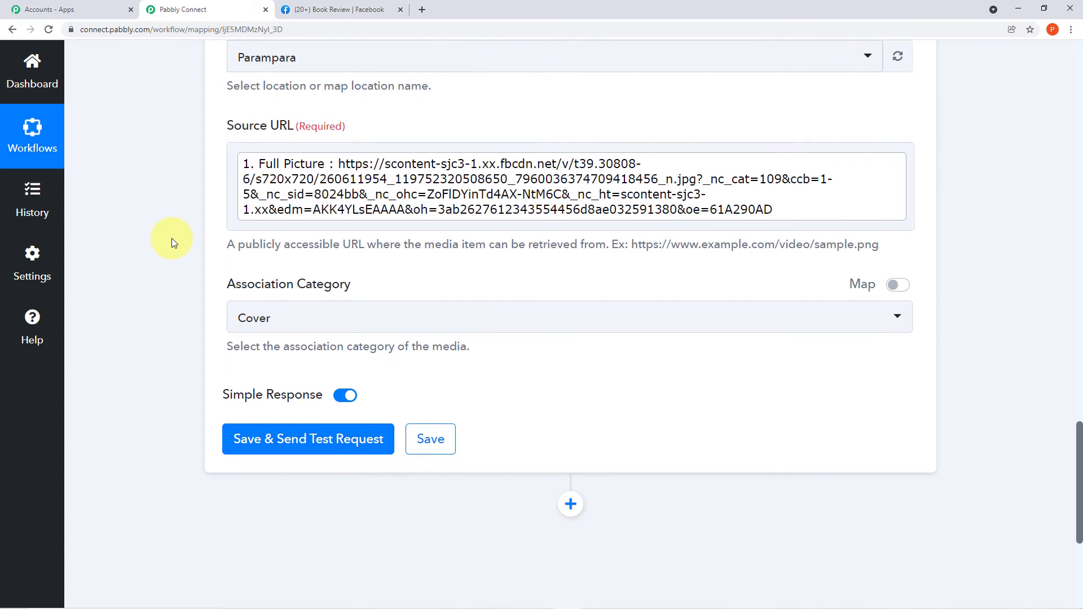
click(364, 354)
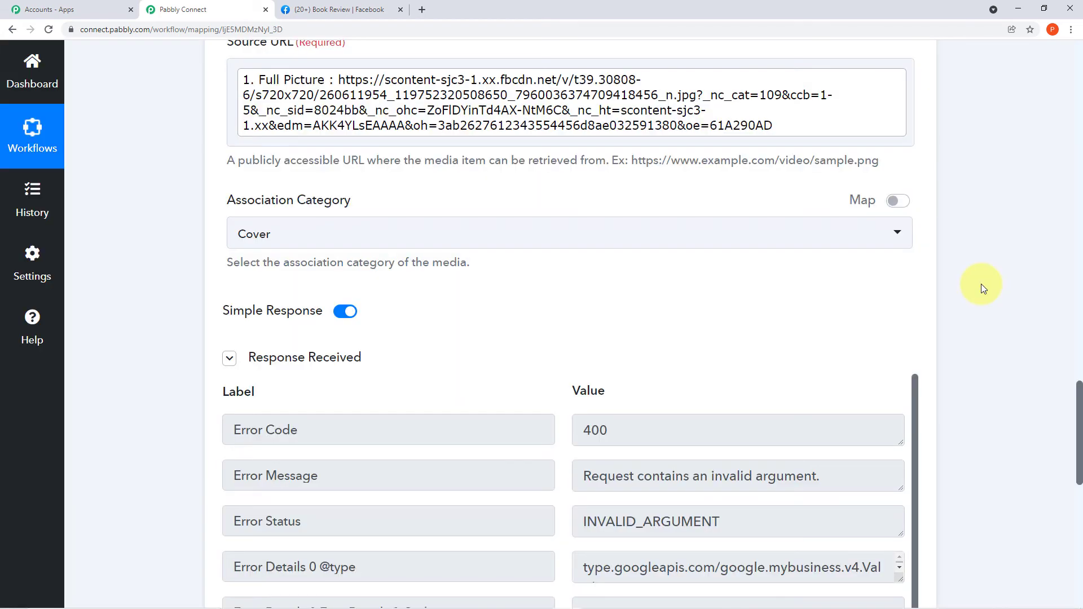
scroll(976, 282, down, 2)
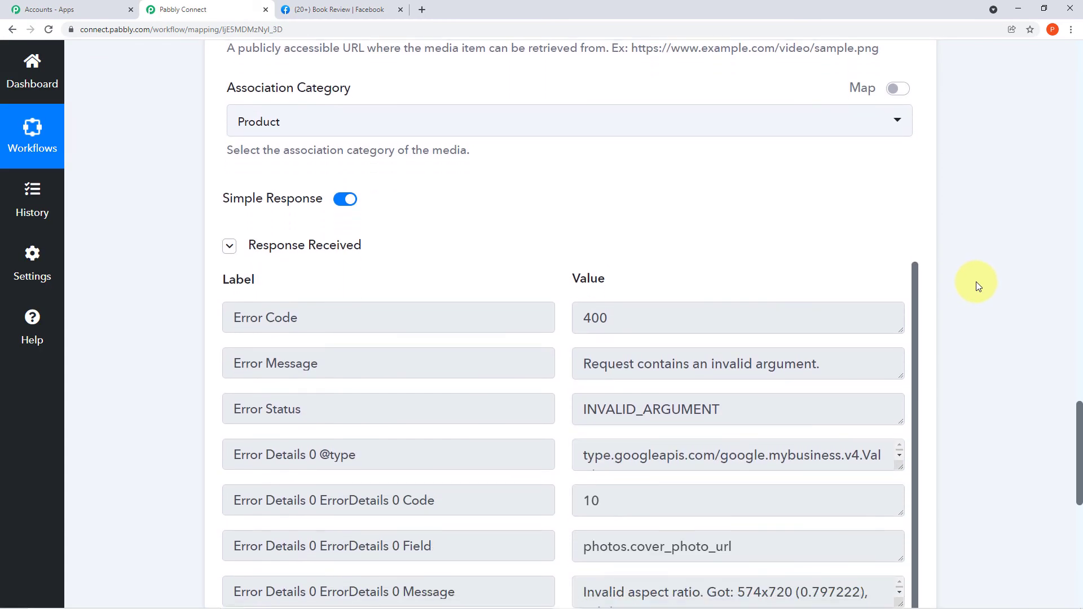
scroll(980, 299, down, 1)
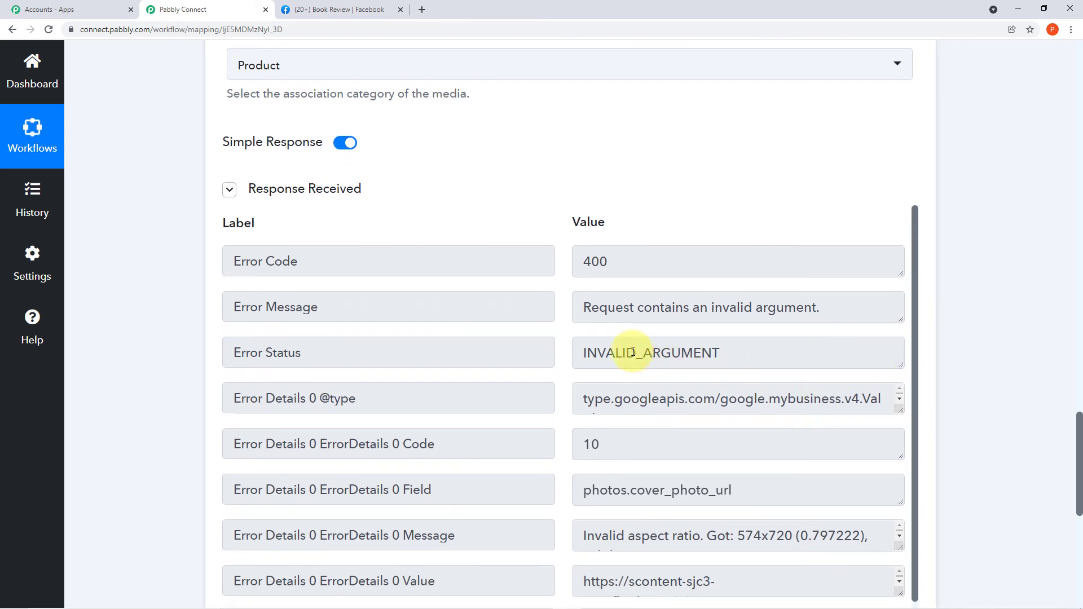
Step: Switch the Association Category back to Cover
scroll(787, 367, up, 3)
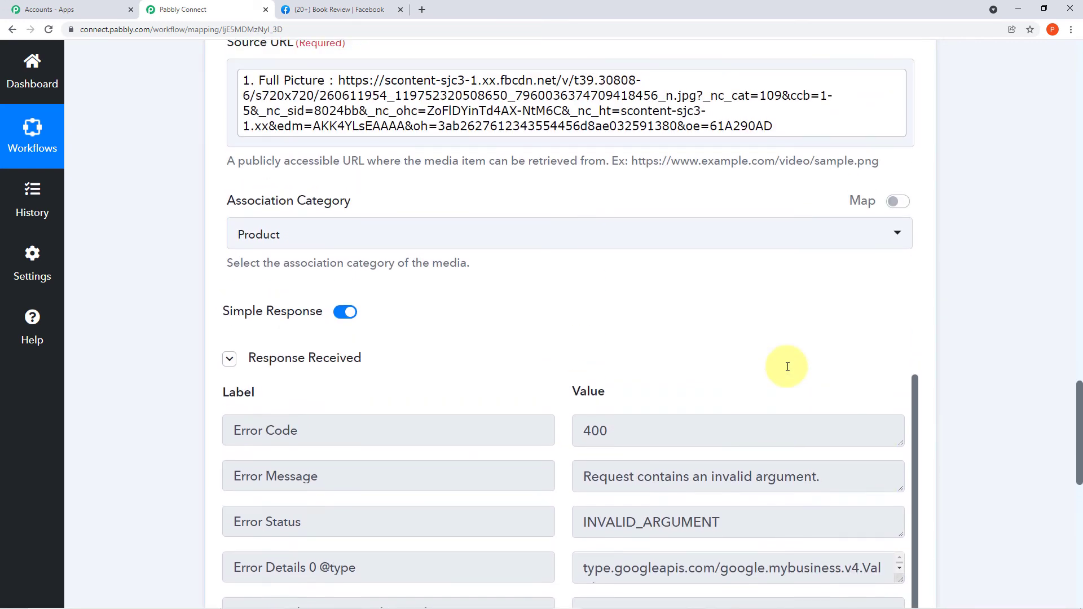
scroll(787, 367, up, 1)
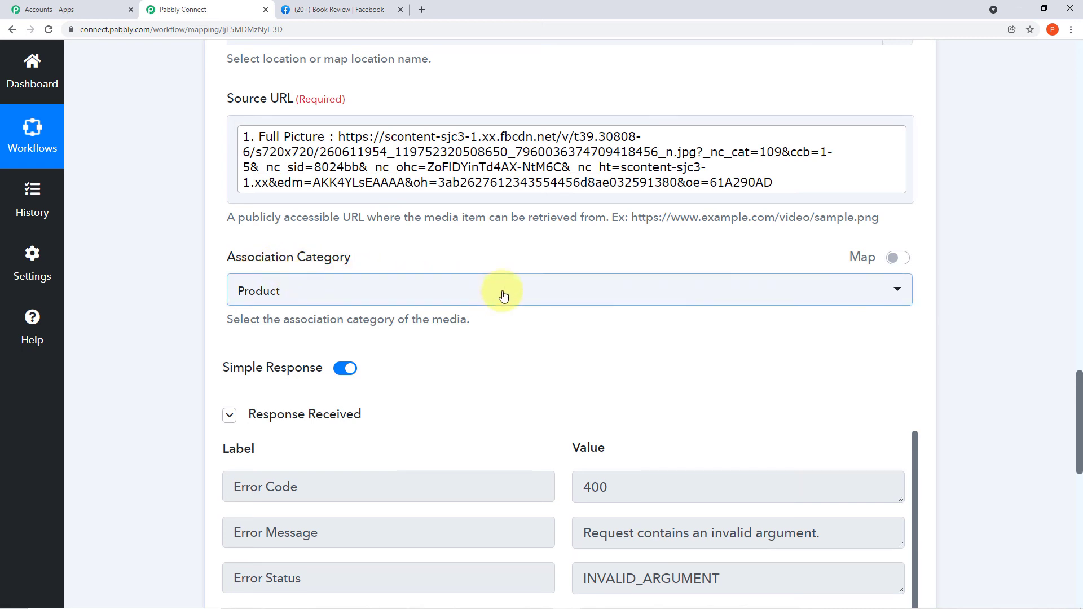
click(876, 287)
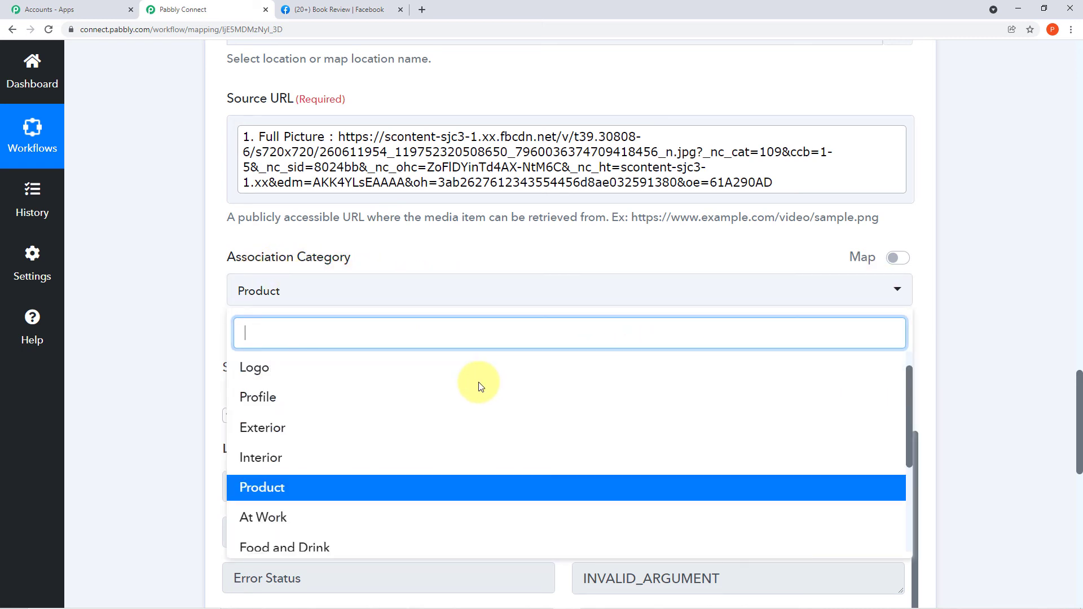
scroll(459, 391, up, 1)
scroll(460, 390, up, 1)
click(440, 416)
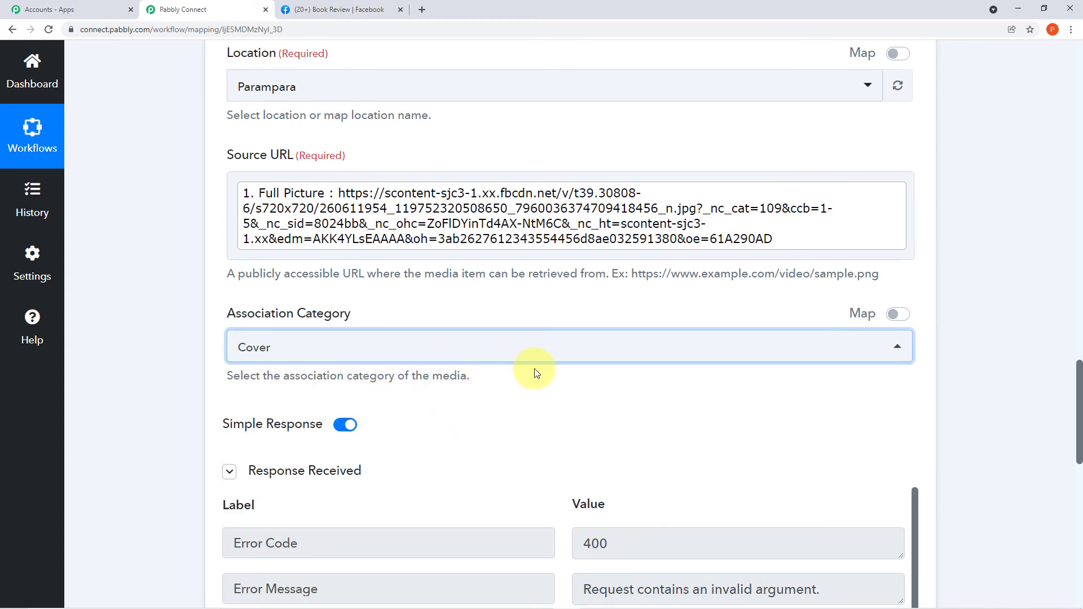
Step: Set the Association Category to Product, save and send a test request, and review the response and mapped fields
click(895, 350)
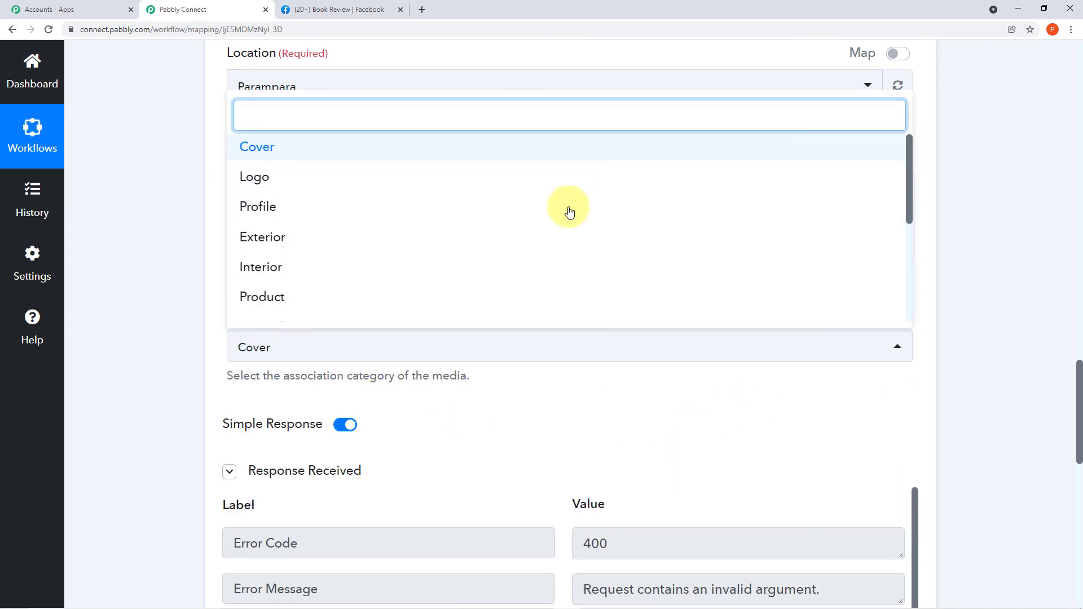
click(530, 304)
scroll(619, 404, down, 6)
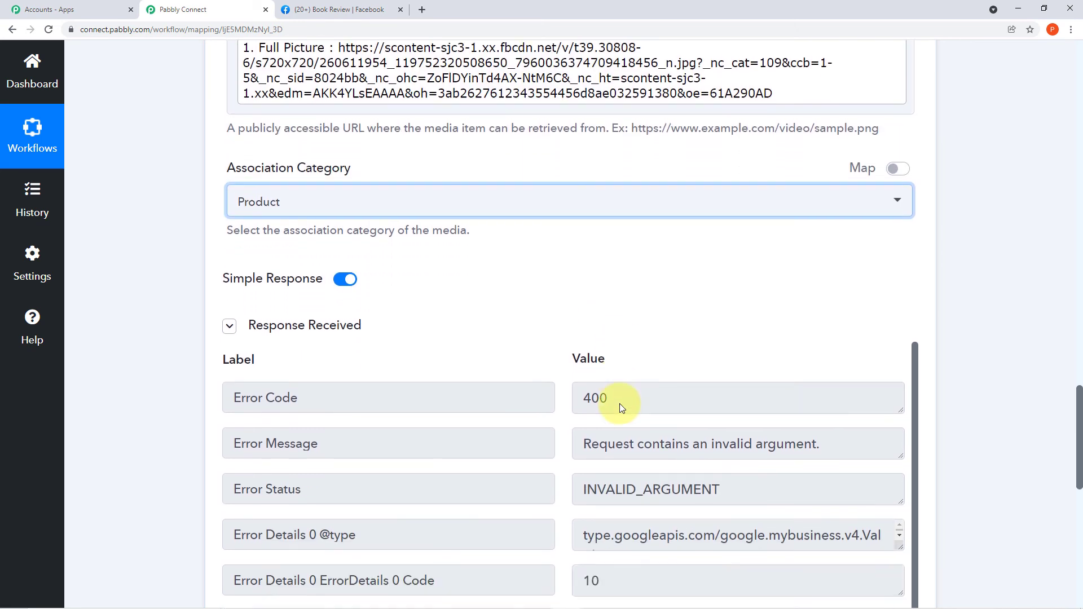
scroll(620, 404, down, 2)
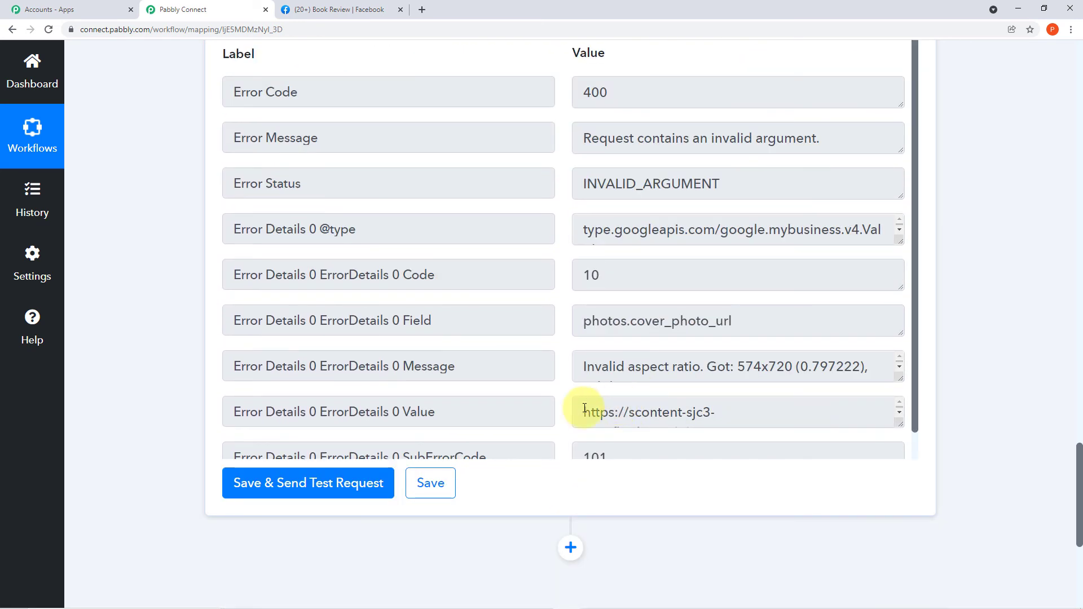
click(374, 483)
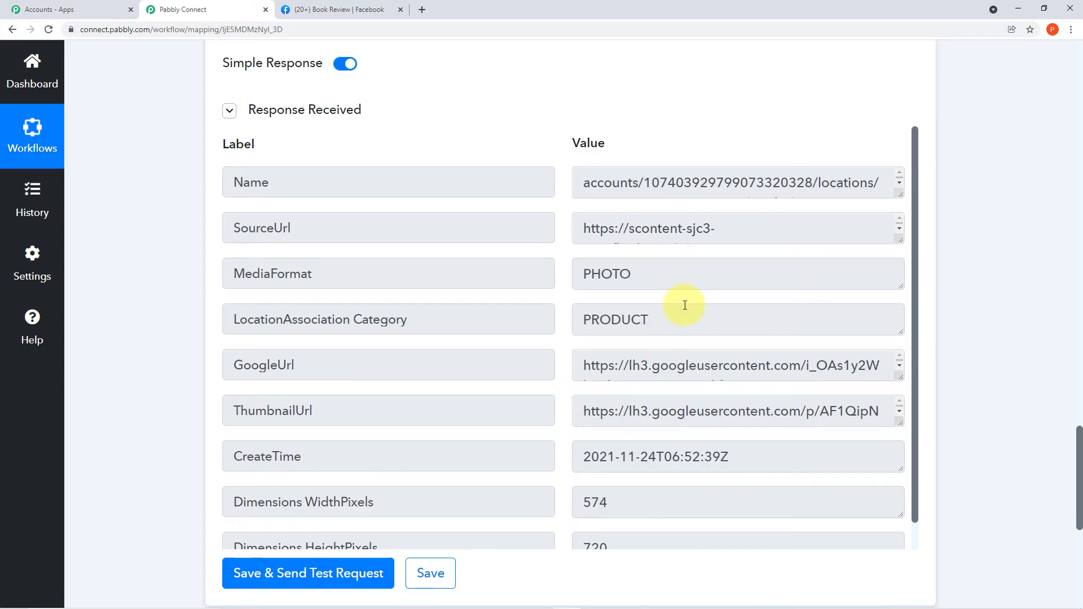
scroll(684, 305, down, 1)
scroll(685, 305, up, 1)
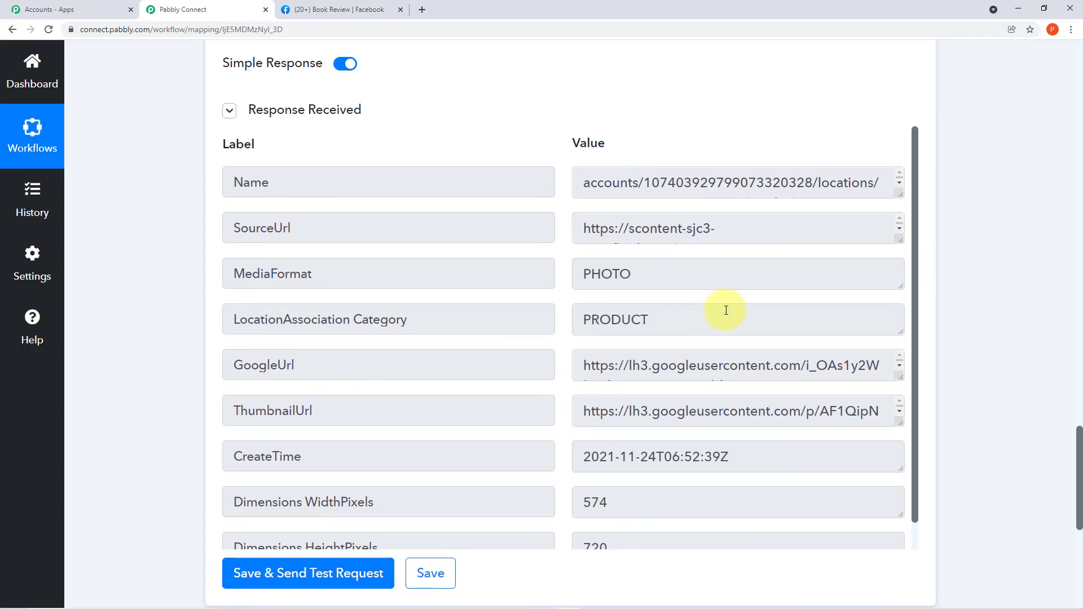
scroll(955, 318, up, 8)
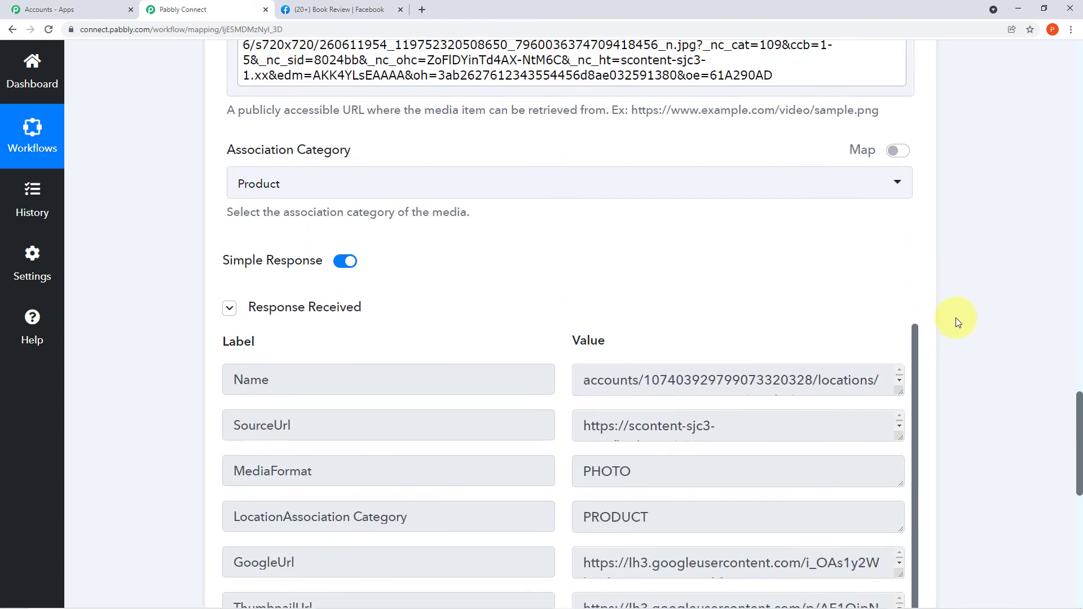
scroll(956, 319, up, 6)
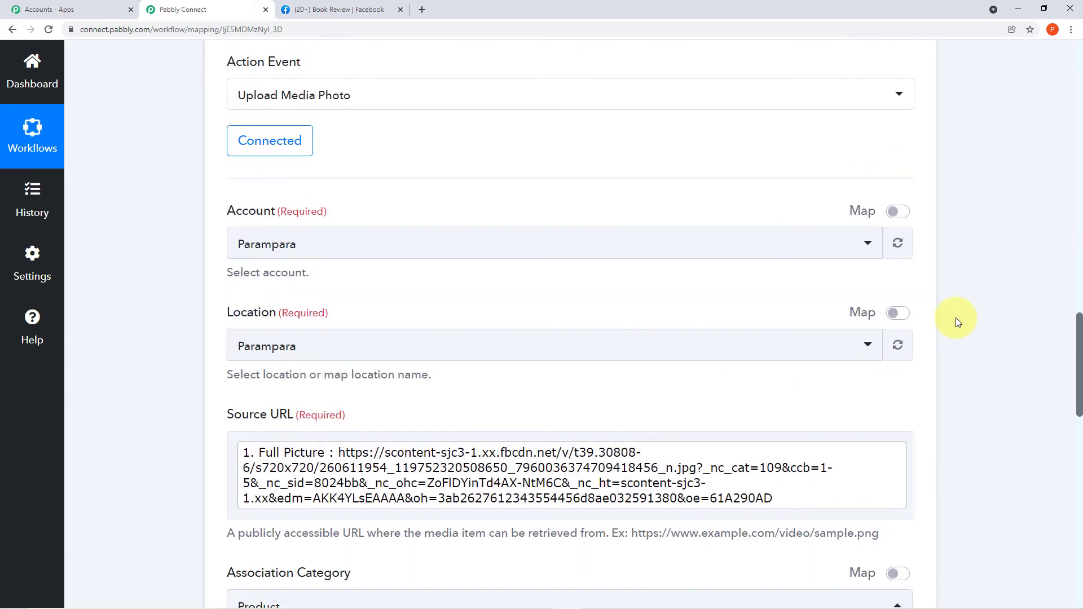
scroll(957, 321, up, 3)
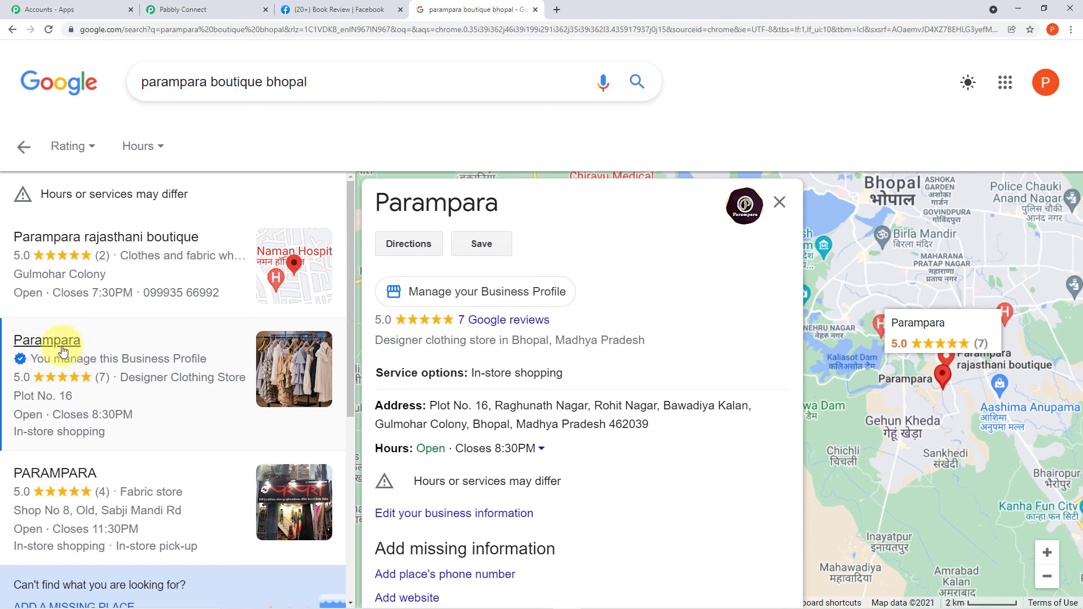
Step: Check the photos on Parampara's Google business listing for the newly uploaded picture
scroll(704, 353, down, 4)
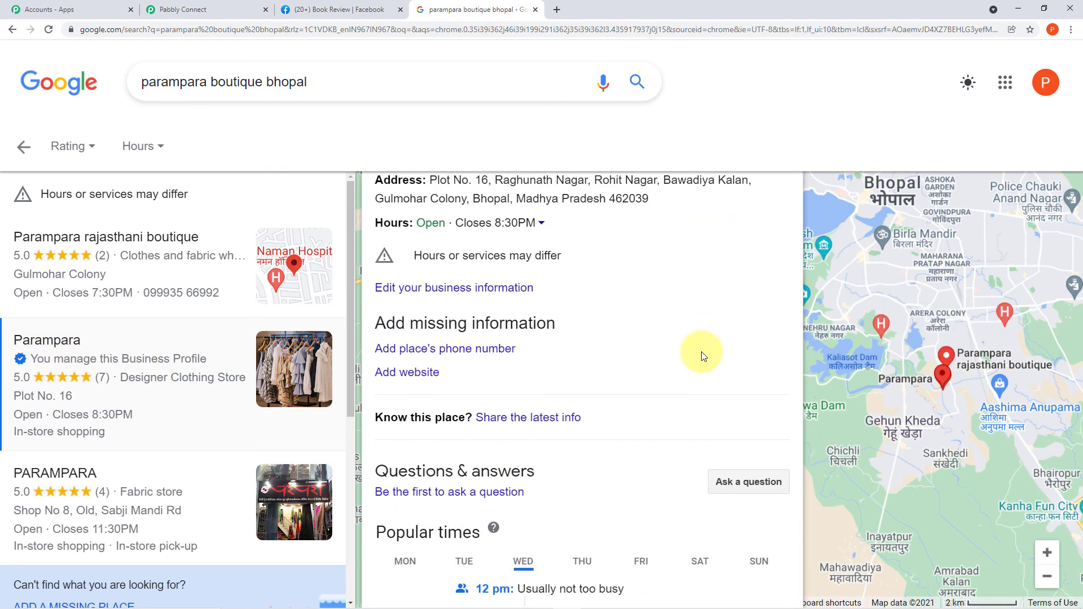
scroll(702, 356, down, 7)
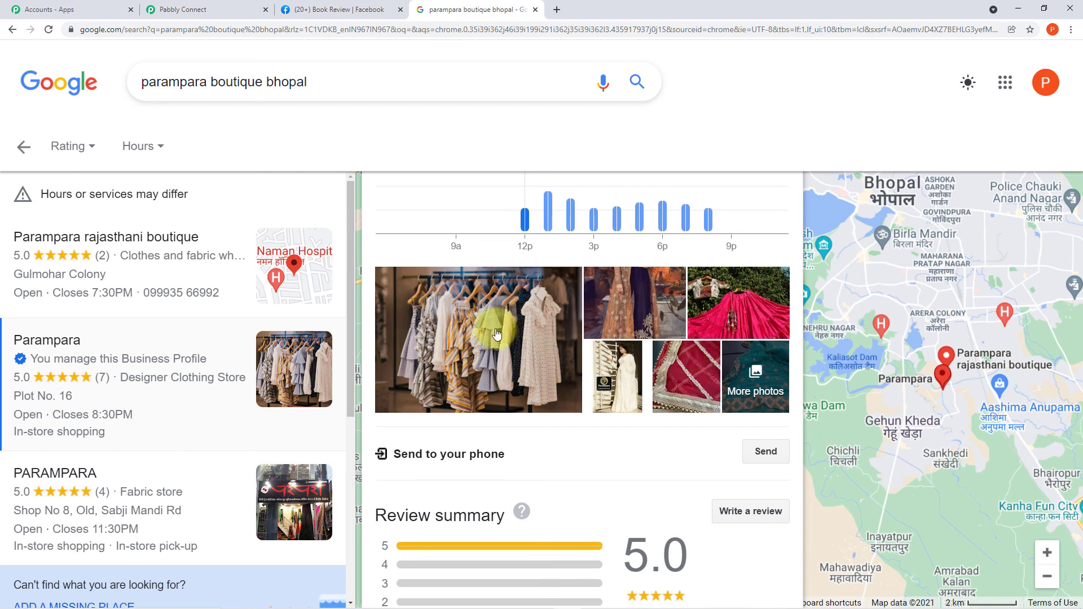
click(640, 329)
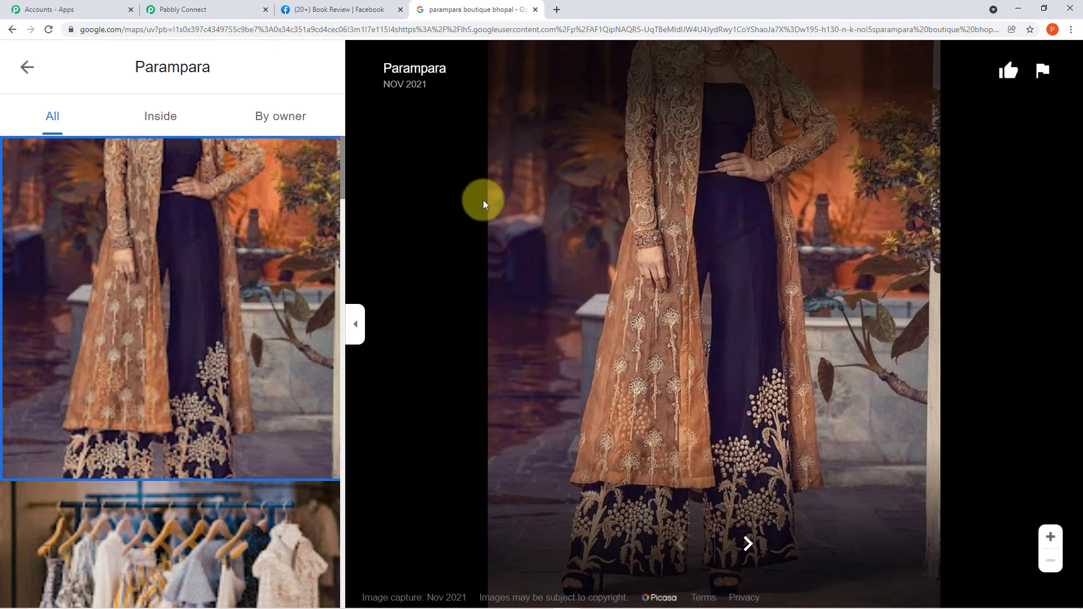
click(28, 69)
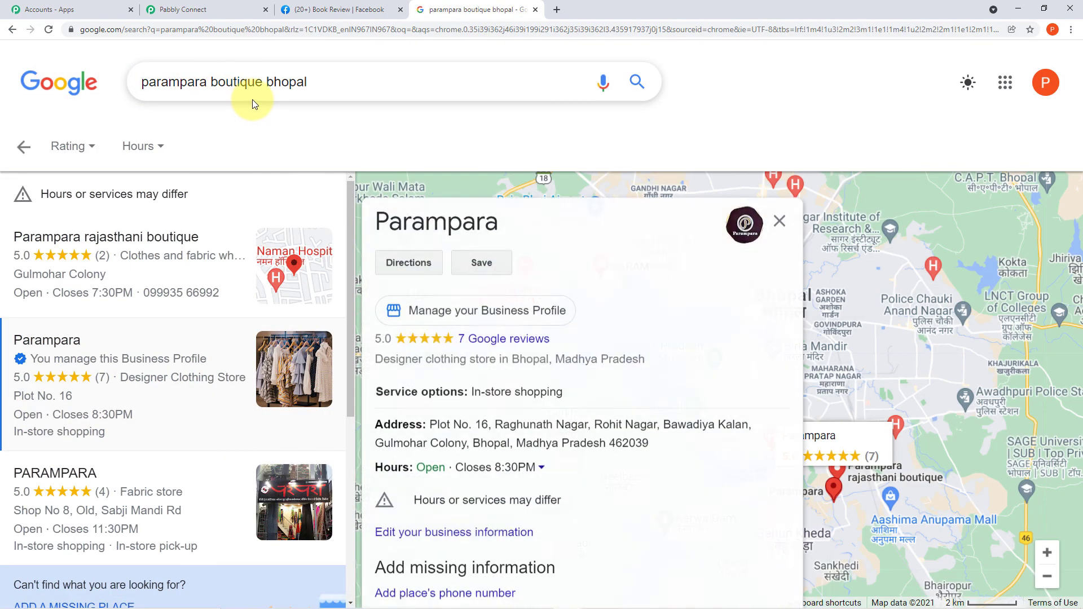
Step: Return to the Pabbly Connect workflow and collapse the Google My Business action and the Facebook Pages trigger
click(189, 11)
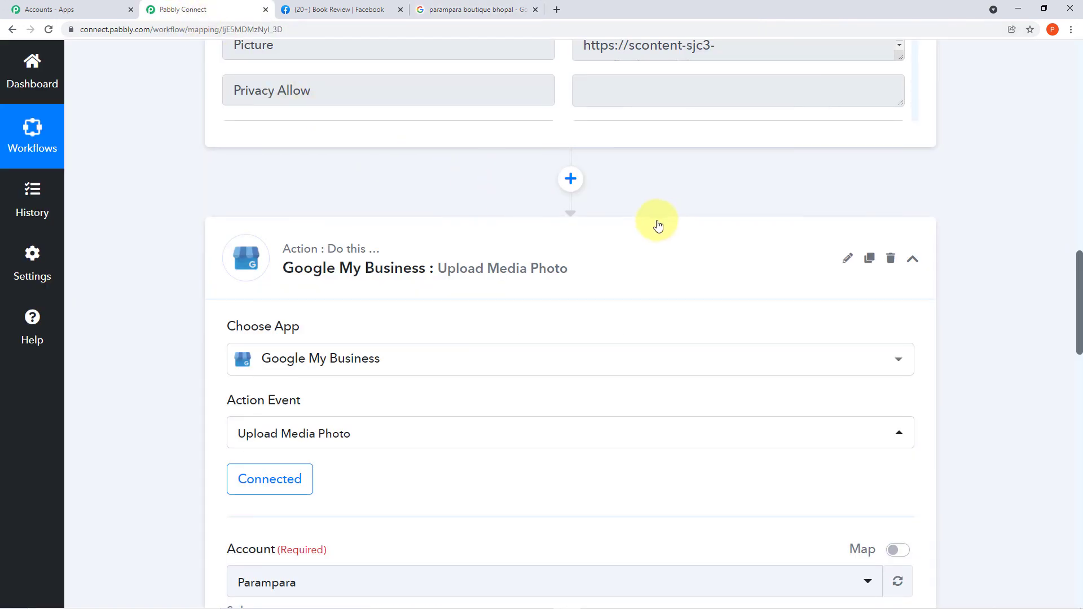
click(912, 259)
scroll(914, 263, up, 15)
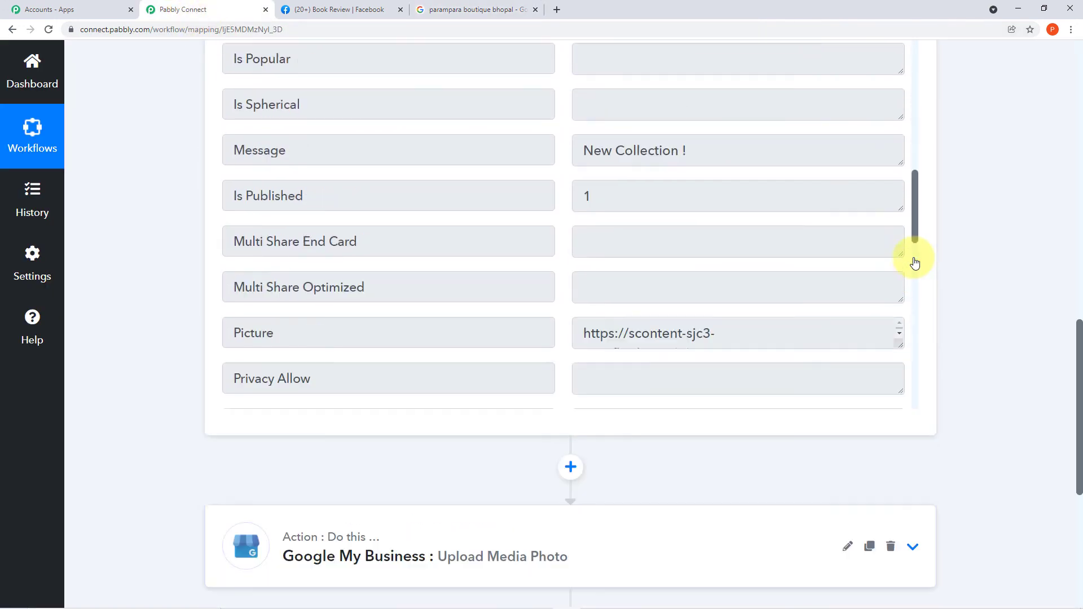
click(913, 259)
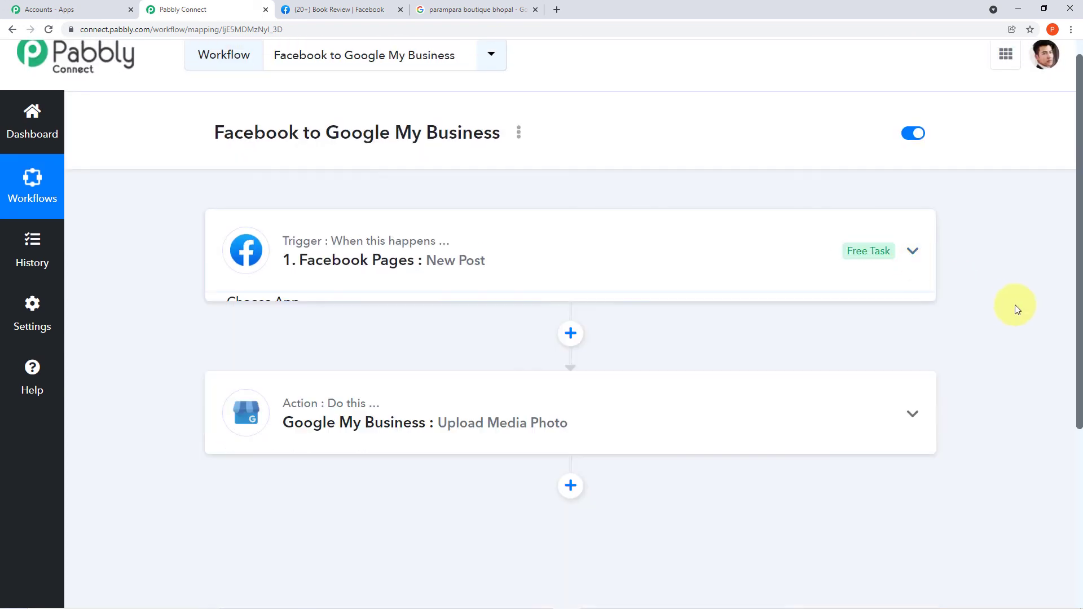